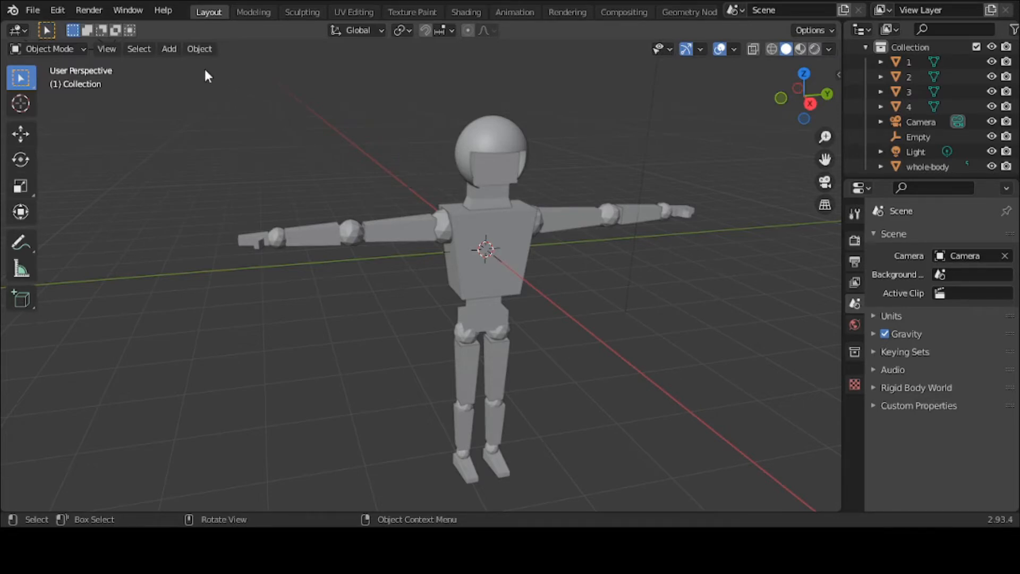
Step: Select the torso, arm and thigh pieces one after another to see which separate objects cover the figure
click(42, 49)
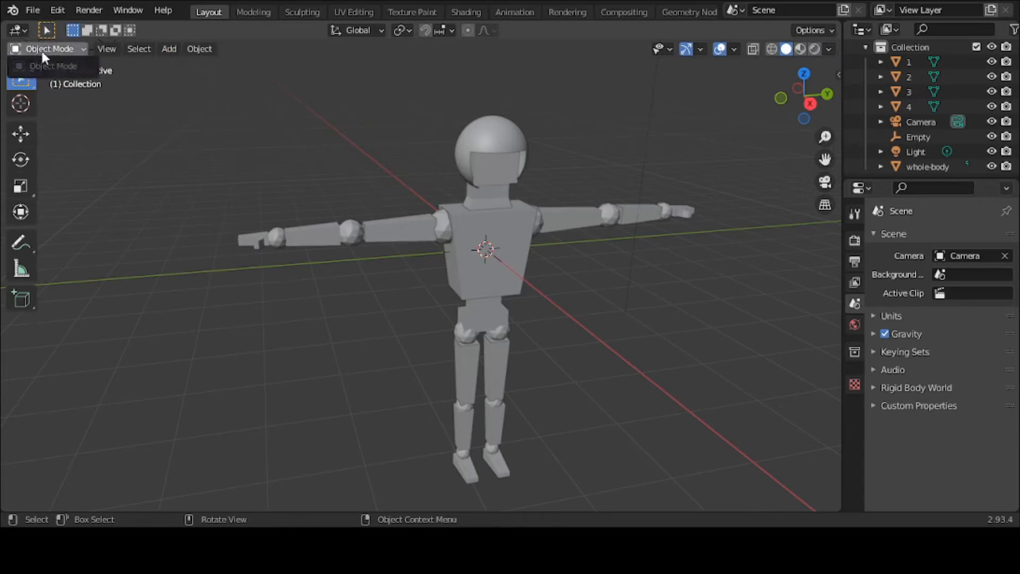
click(512, 263)
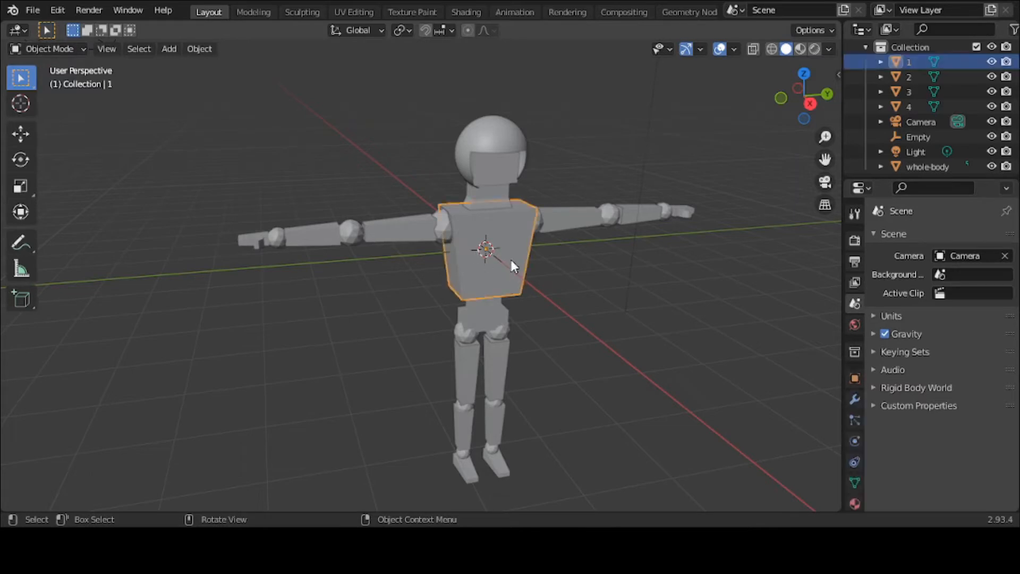
click(423, 243)
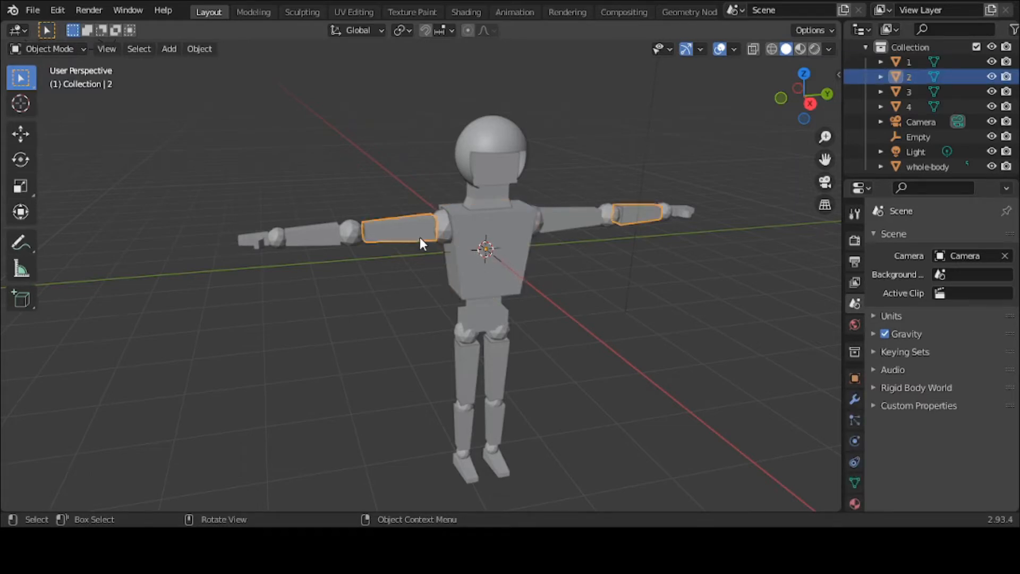
click(477, 368)
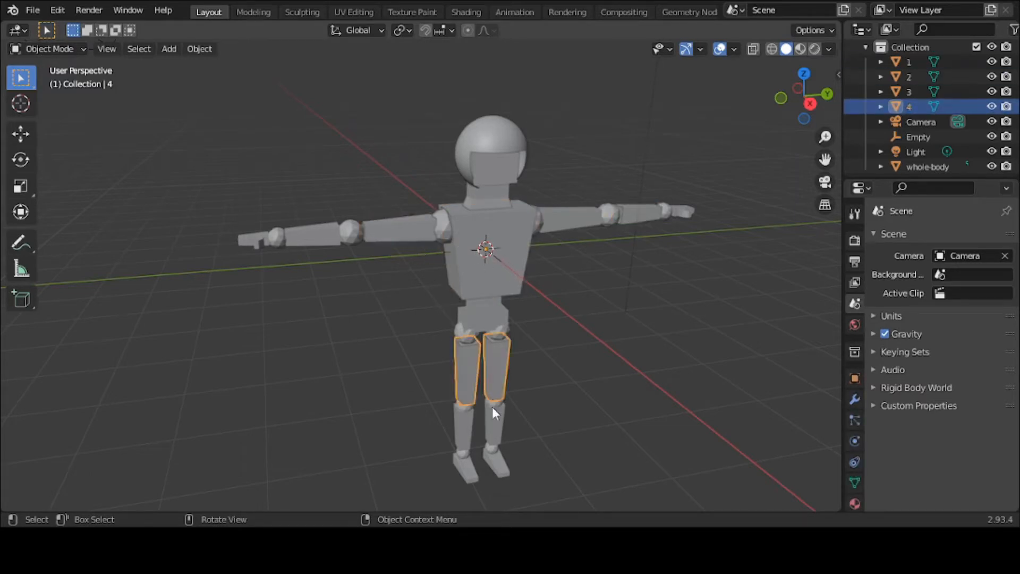
Step: Select the whole-body mesh and switch it to Edit Mode
click(467, 428)
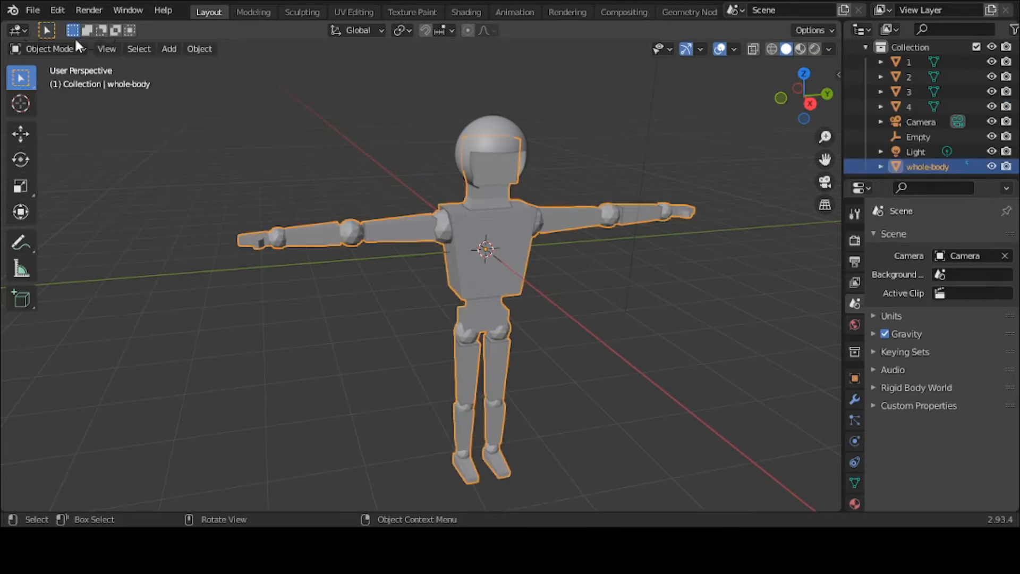
click(50, 48)
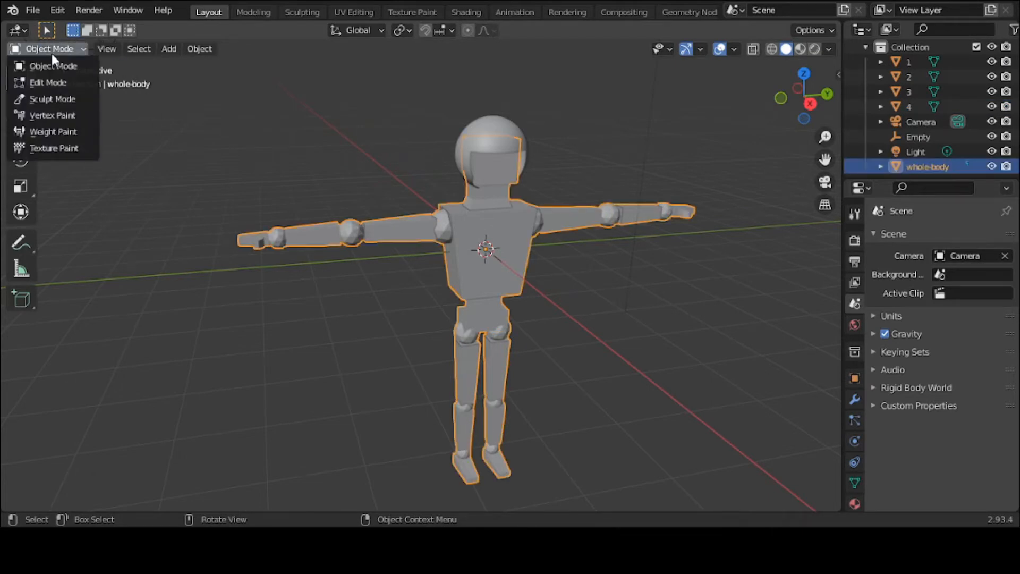
click(59, 83)
scroll(436, 201, up, 2)
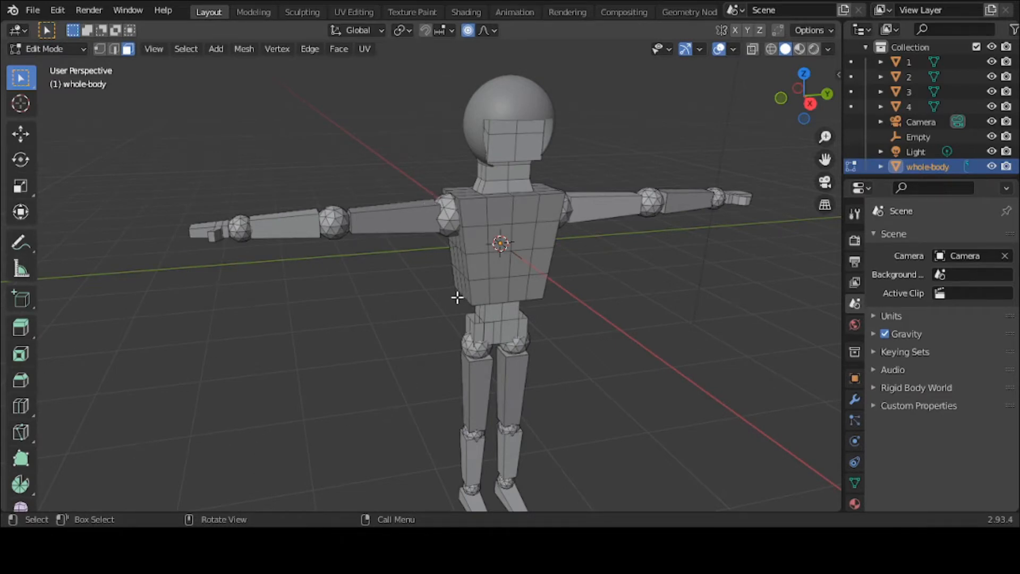
Step: Circle-select the torso faces of the whole-body mesh on the front, back and side
key(c)
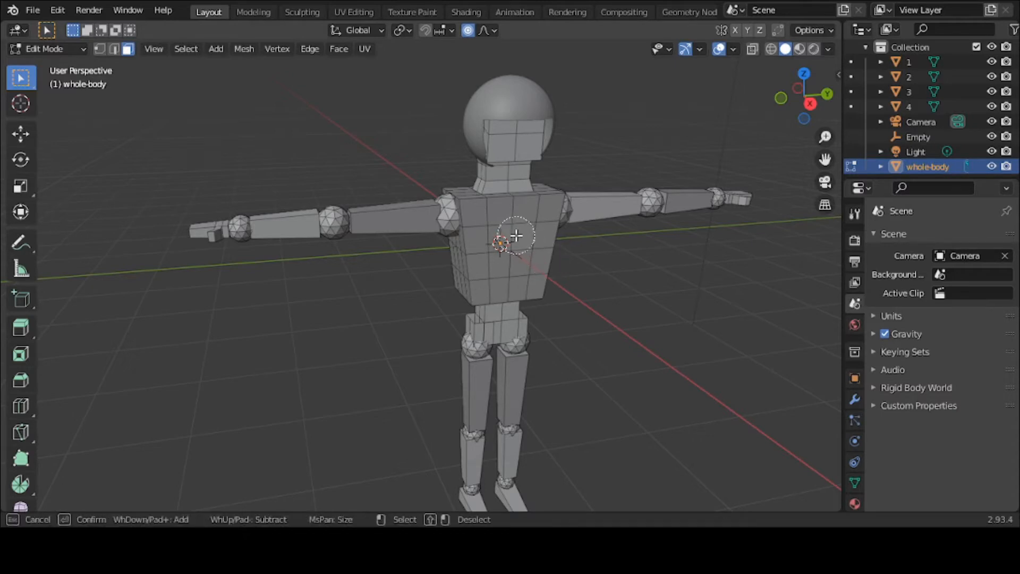
mouse_move(515, 234)
mouse_down()
mouse_move(510, 242)
mouse_move(529, 229)
mouse_move(492, 254)
mouse_move(497, 272)
mouse_move(524, 256)
mouse_move(507, 254)
mouse_move(494, 221)
mouse_up()
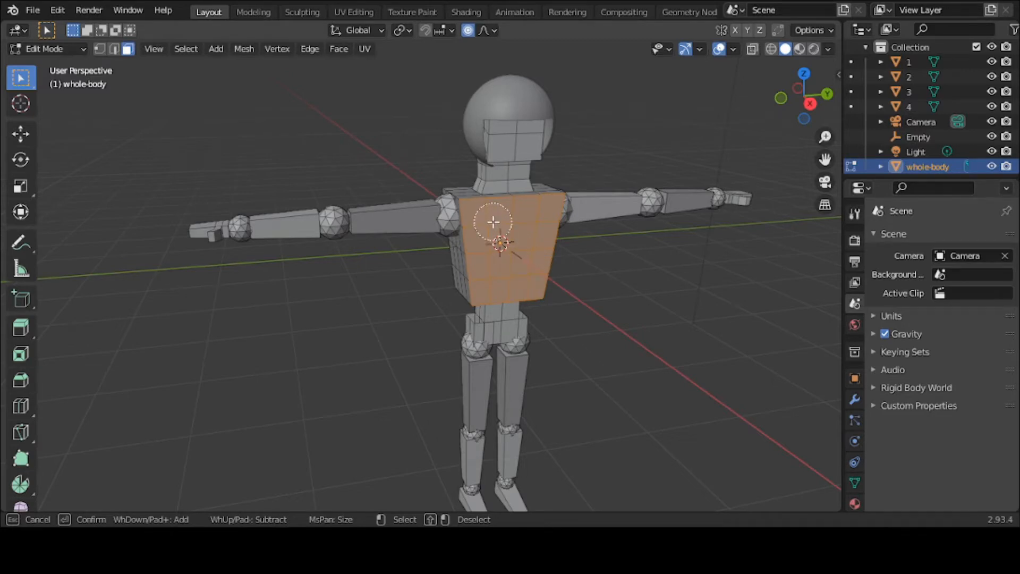
key(Escape)
middle_drag(490, 221, 618, 228)
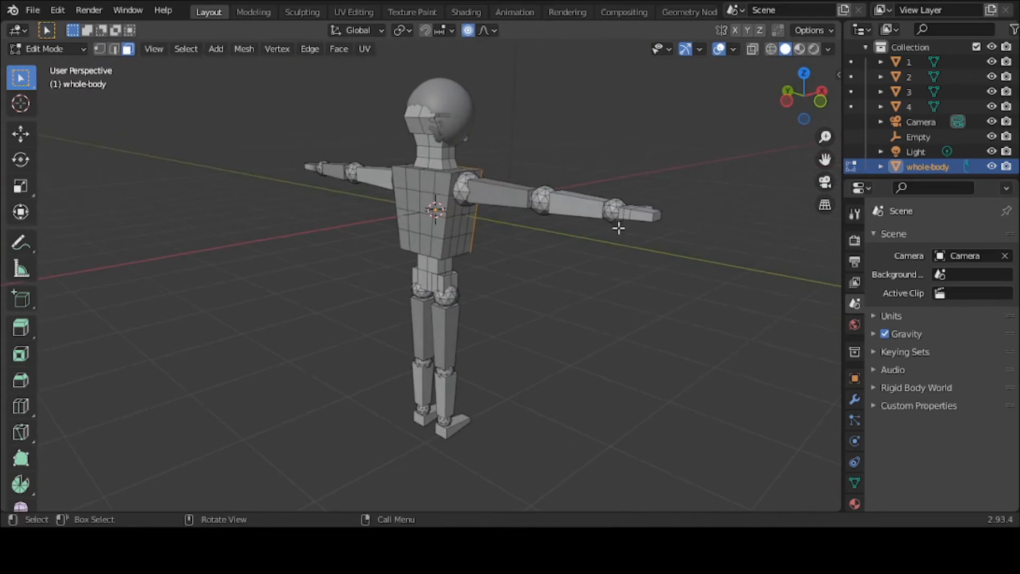
key(c)
mouse_move(433, 209)
mouse_down()
mouse_move(396, 194)
mouse_move(421, 196)
mouse_move(423, 234)
mouse_move(436, 218)
mouse_move(457, 227)
mouse_up()
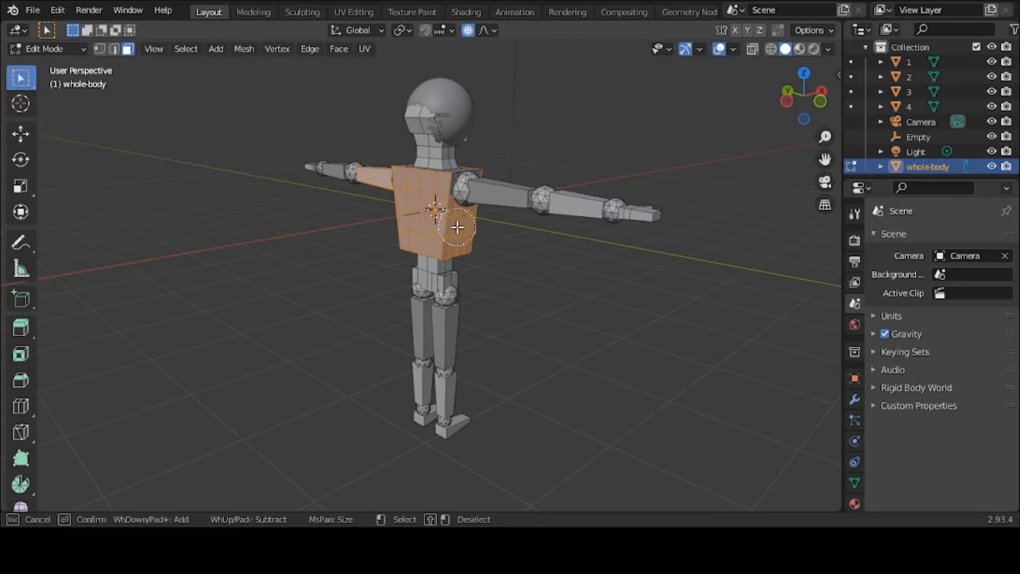
key(Escape)
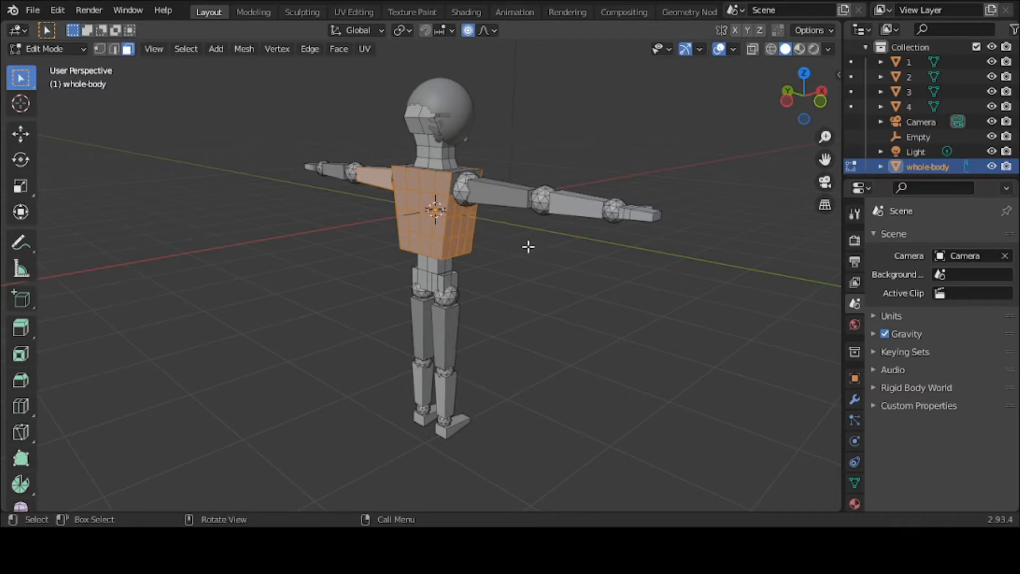
Step: Show the Separate options for the selected torso faces, then return to Object Mode without separating anything
key(p)
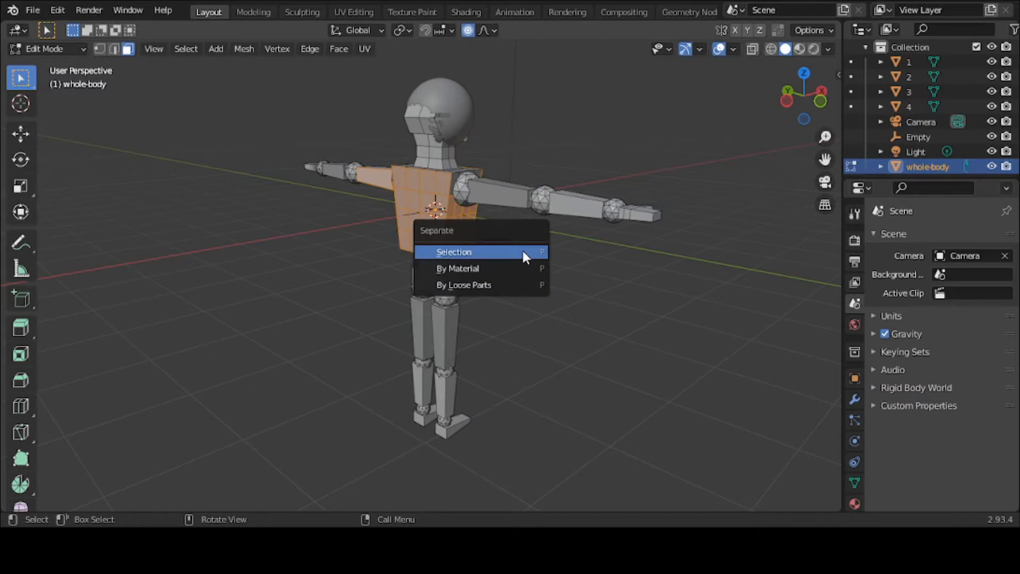
click(44, 47)
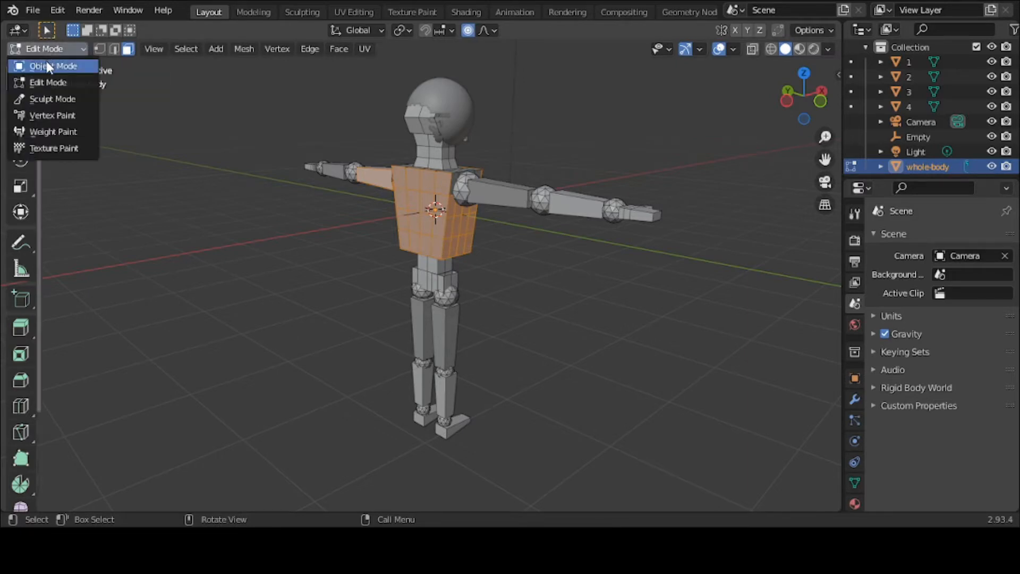
click(47, 65)
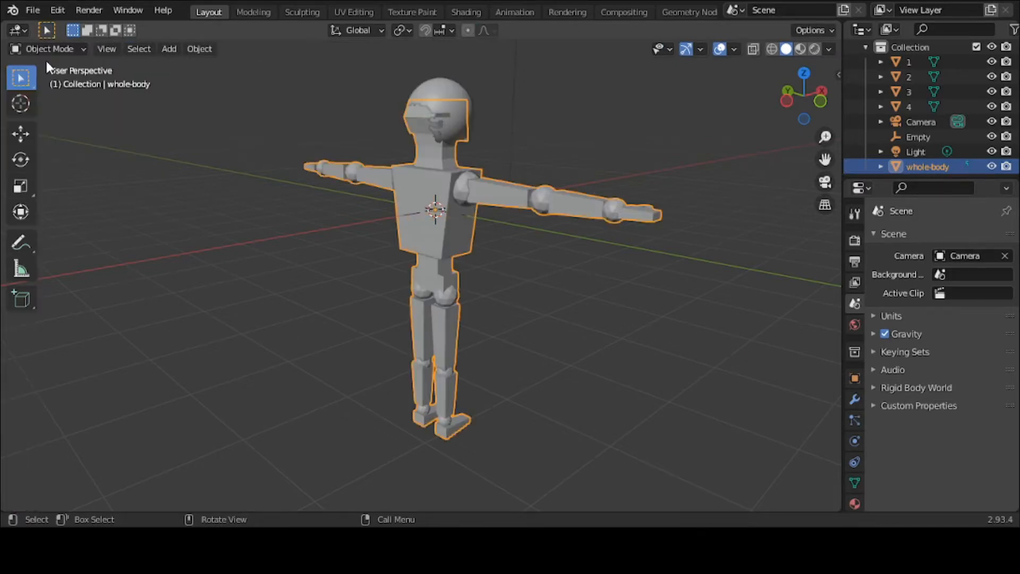
Step: Select objects 1, 2, 3 and 4 in turn to examine which body part each one covers
middle_drag(320, 246, 132, 223)
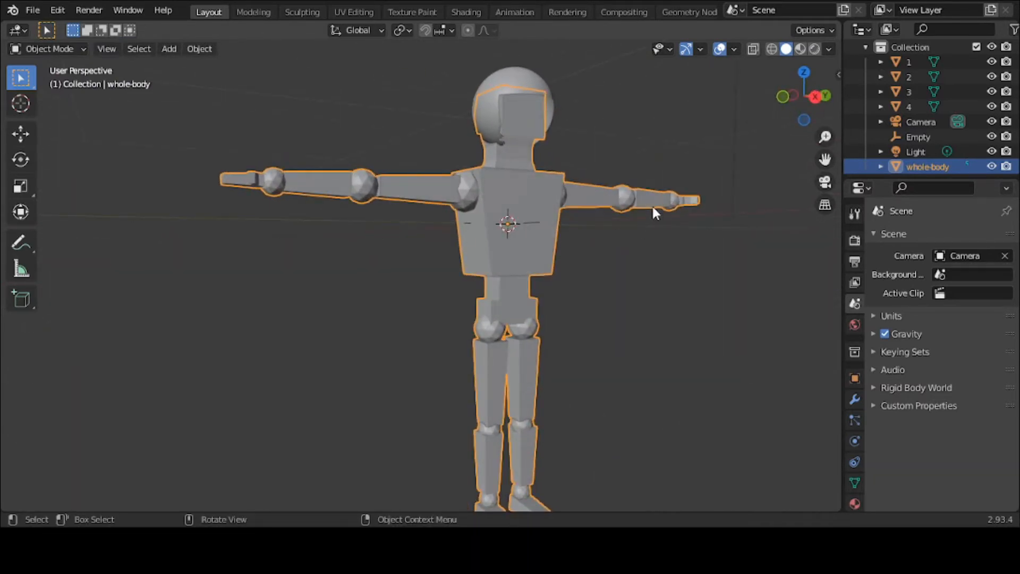
scroll(652, 205, down, 1)
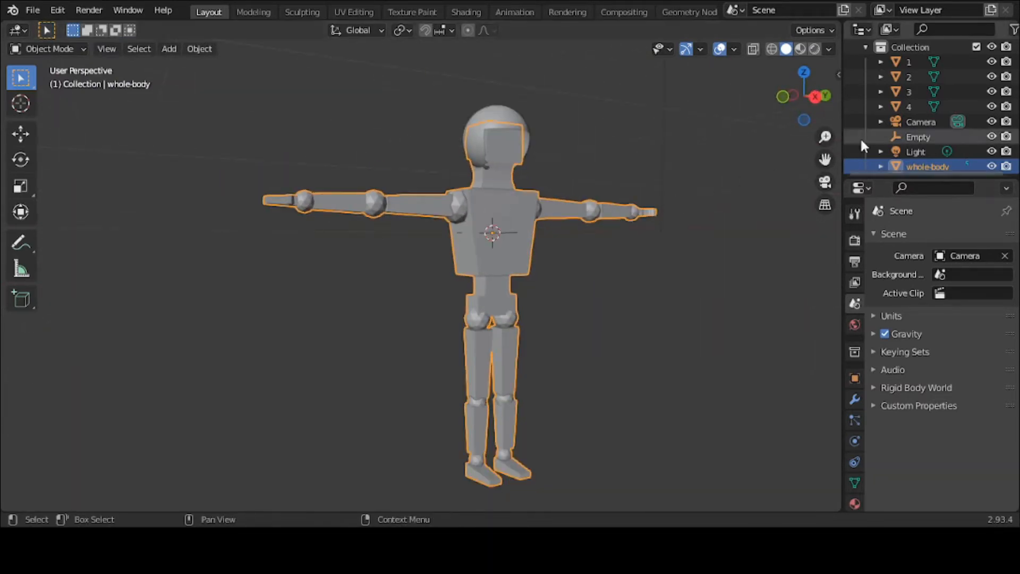
click(919, 64)
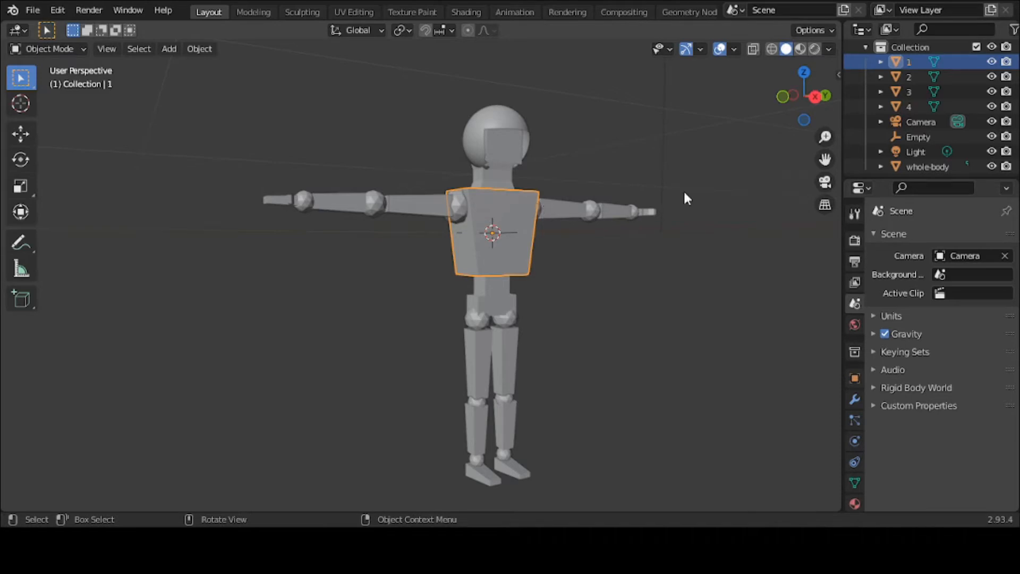
click(913, 78)
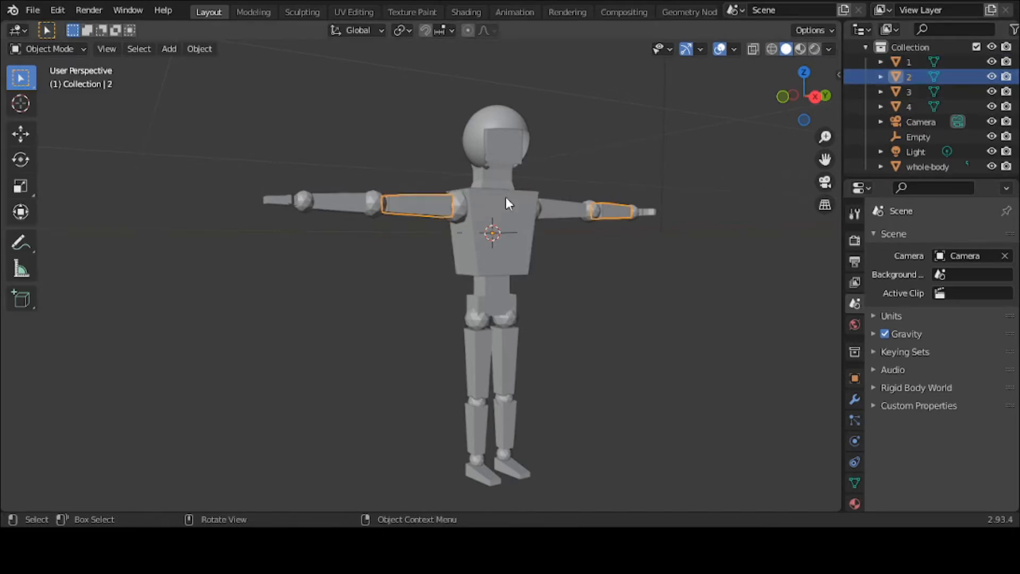
middle_drag(431, 219, 404, 242)
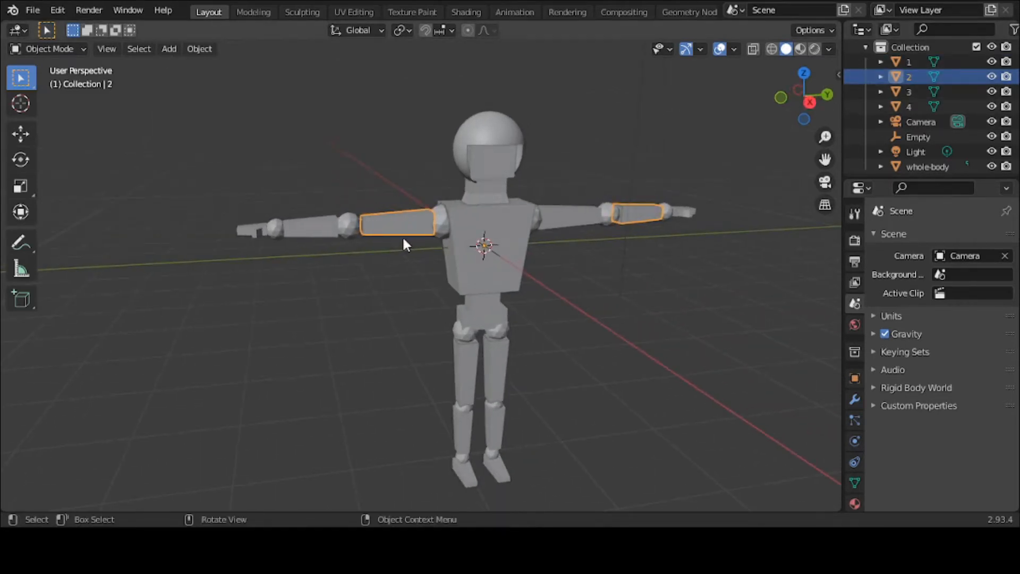
click(898, 91)
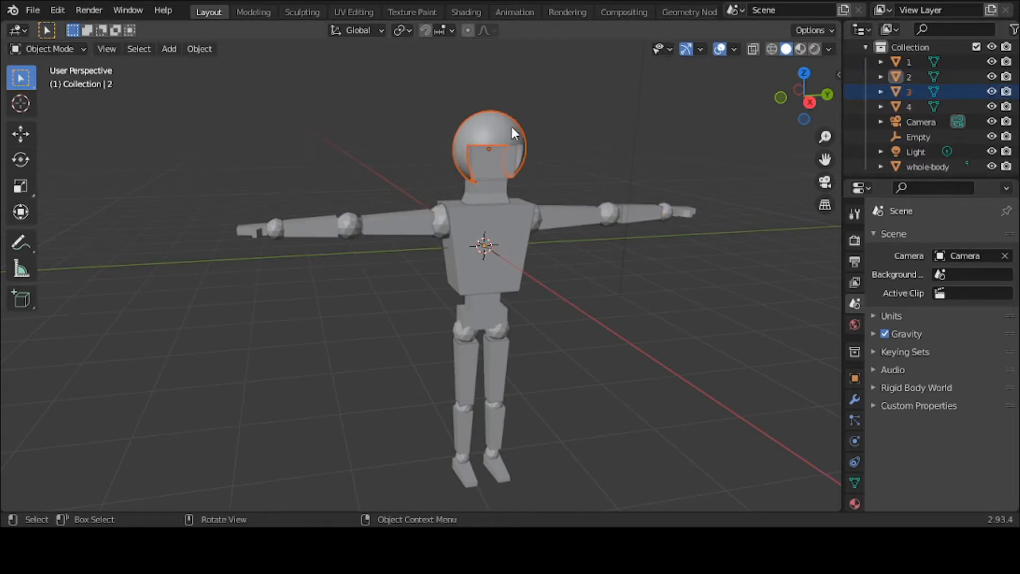
click(919, 110)
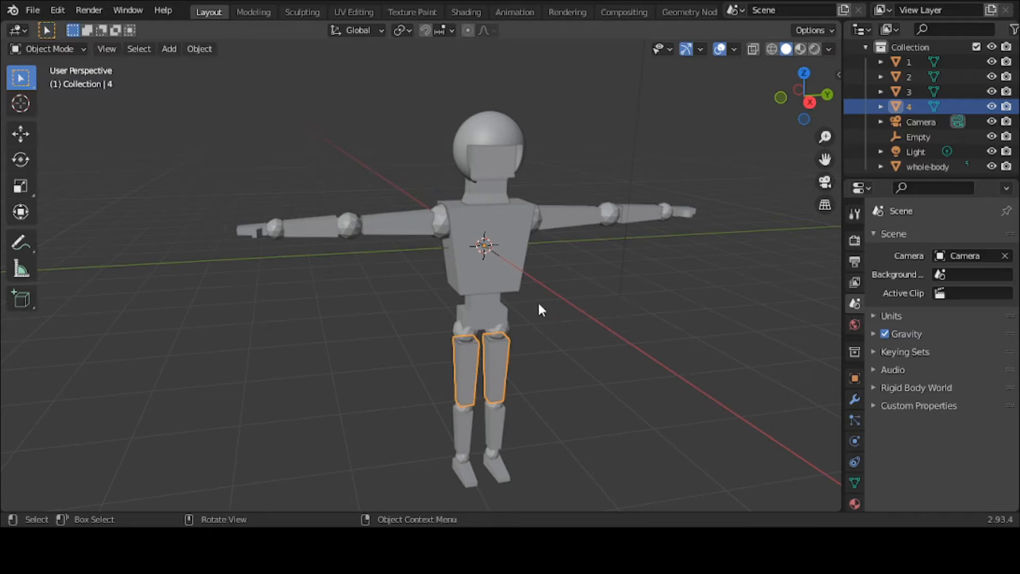
Step: Try moving the torso piece away from the body, then cancel the move
click(497, 269)
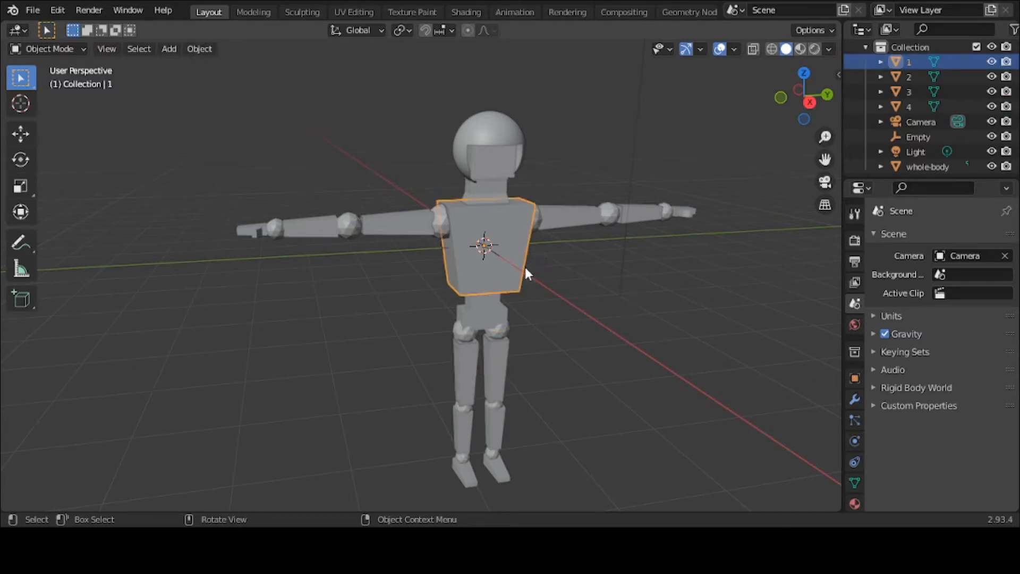
key(g)
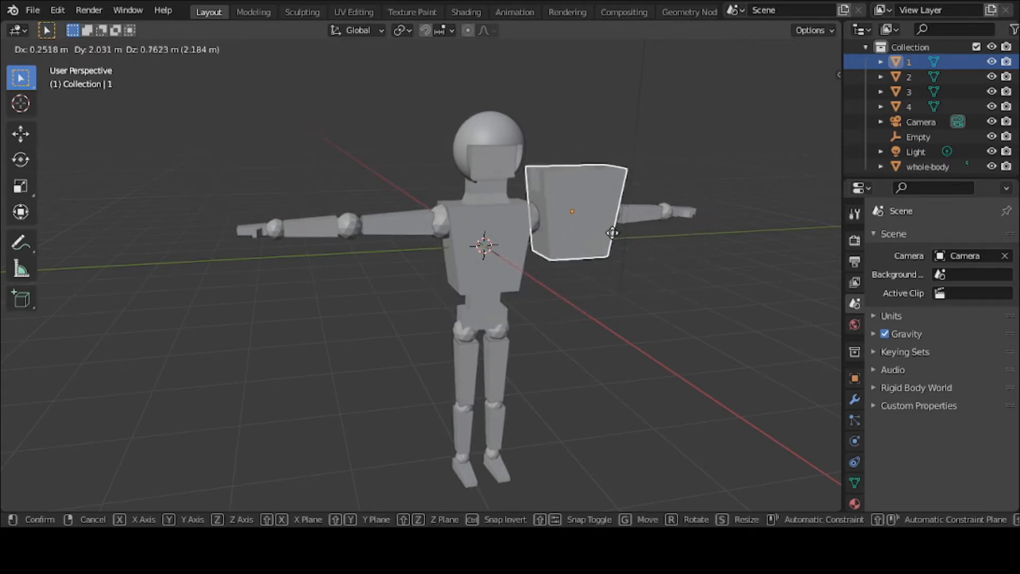
right_click(592, 243)
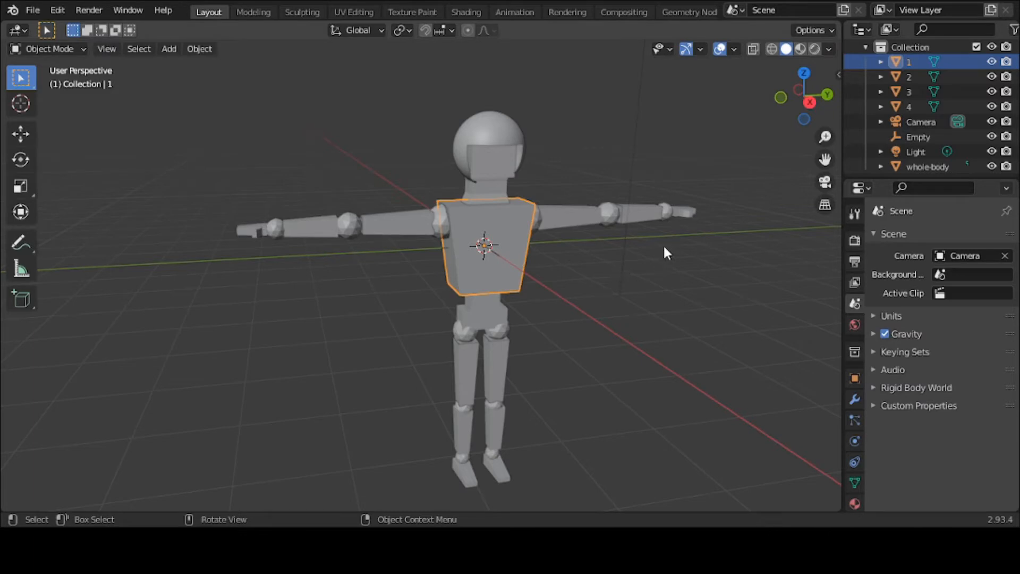
key(g)
key(Escape)
Step: Try scaling up the torso piece around the body, undoing and cancelling the size changes
key(s)
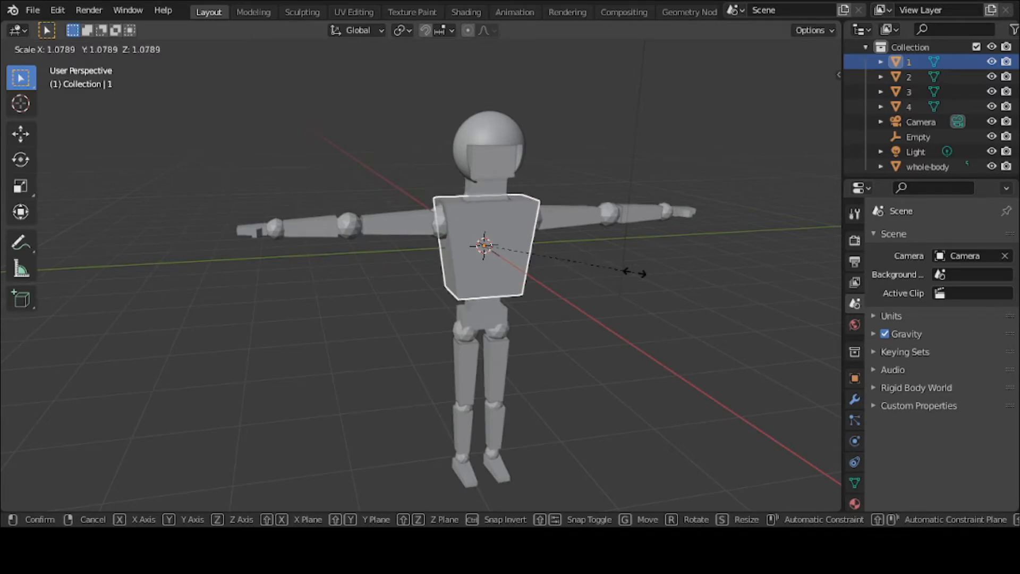
click(635, 273)
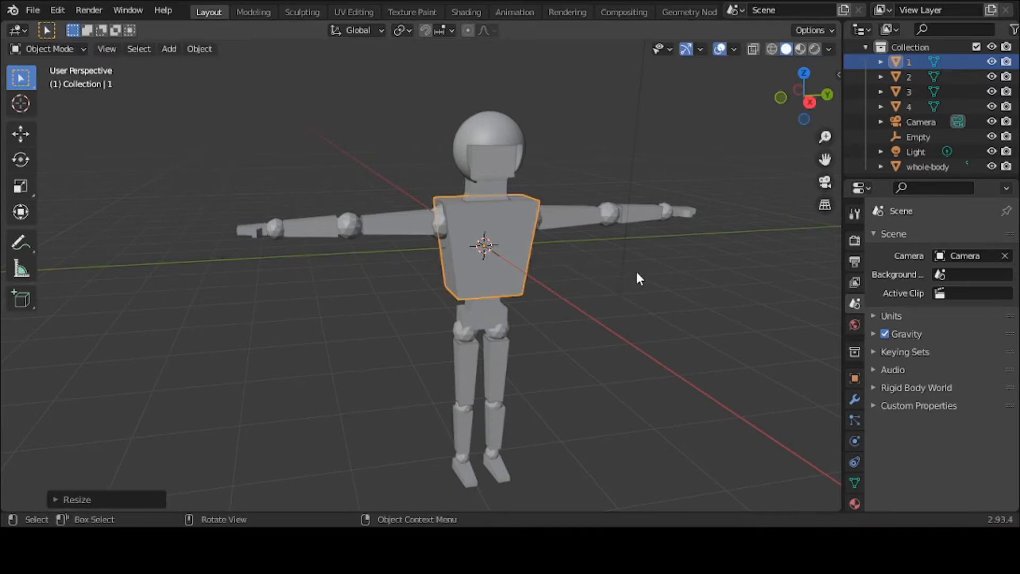
key(ctrl+z)
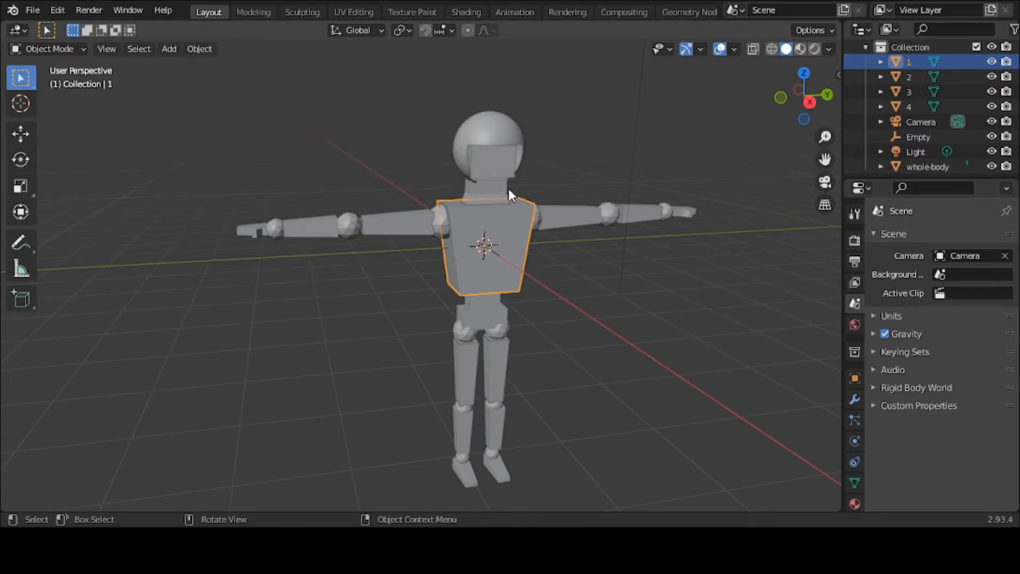
key(s)
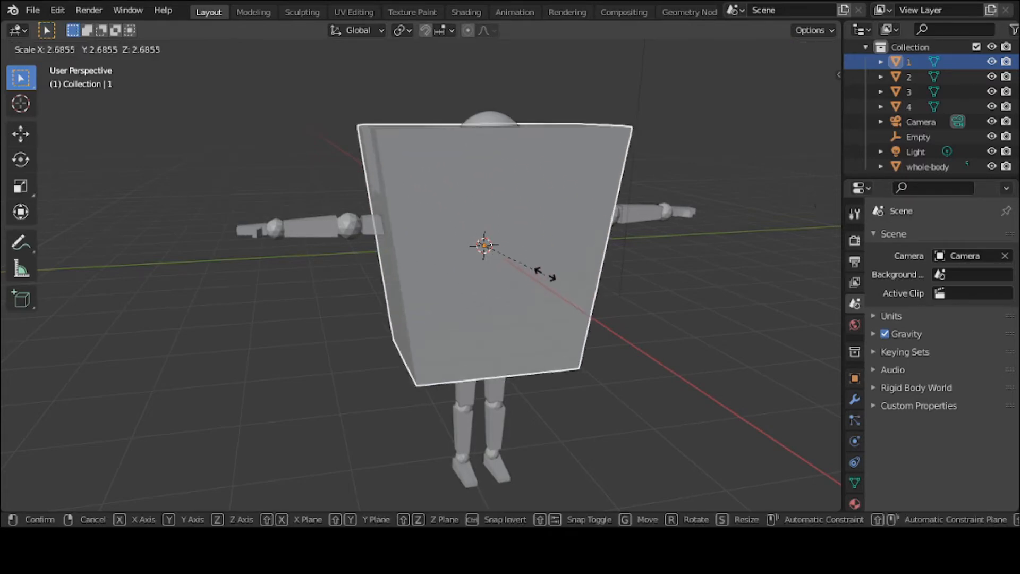
key(Escape)
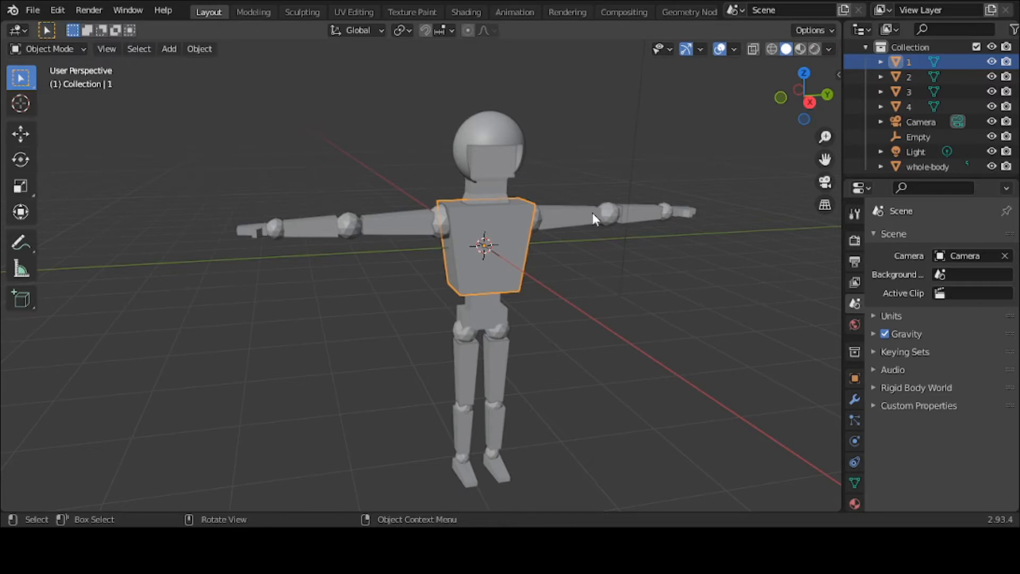
Step: Try scaling up the arm pieces of object 2, then cancel the scaling
click(635, 218)
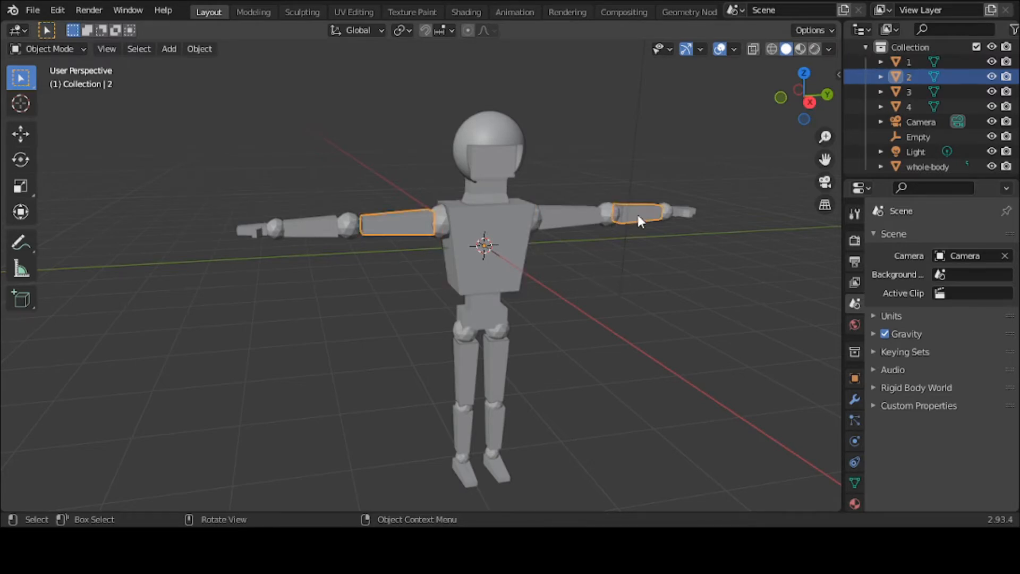
key(s)
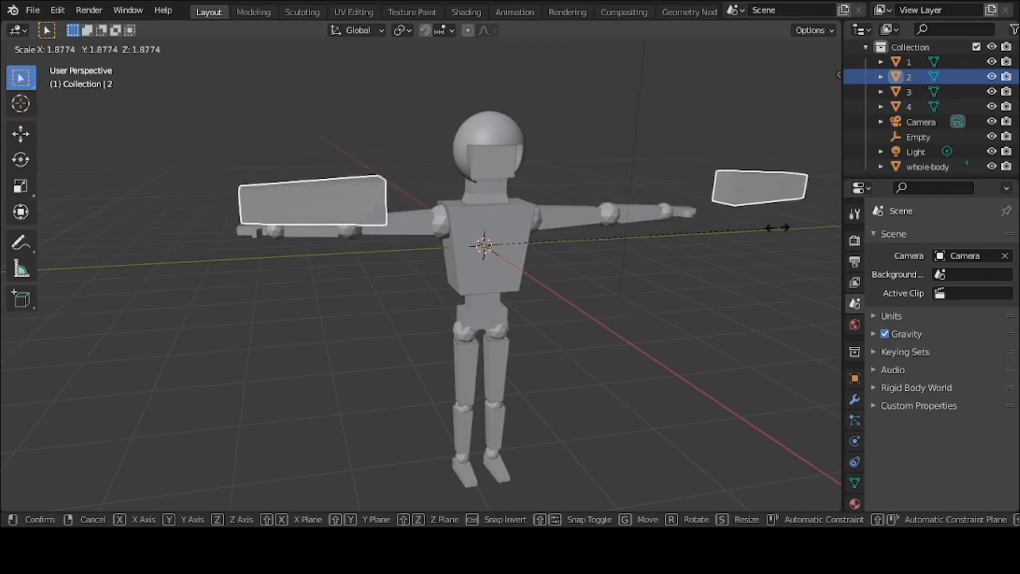
key(Escape)
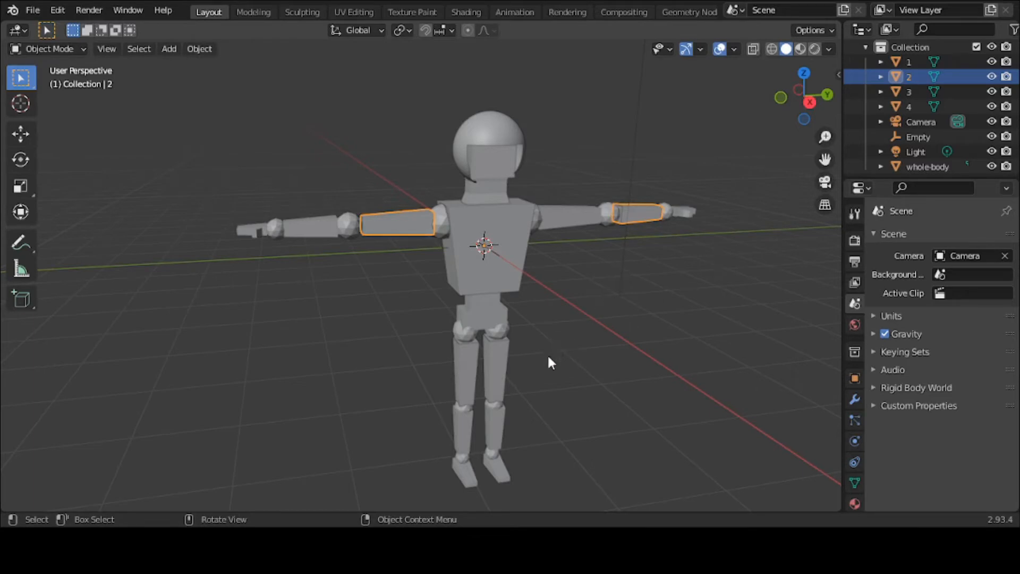
Step: Select the whole-body mesh, then change the selection to the torso piece
click(499, 460)
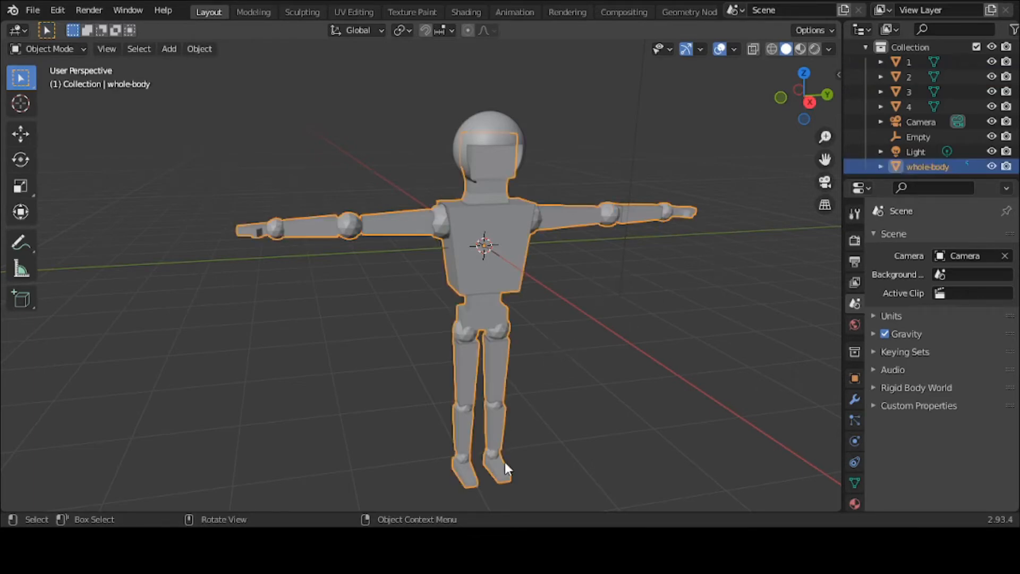
click(508, 289)
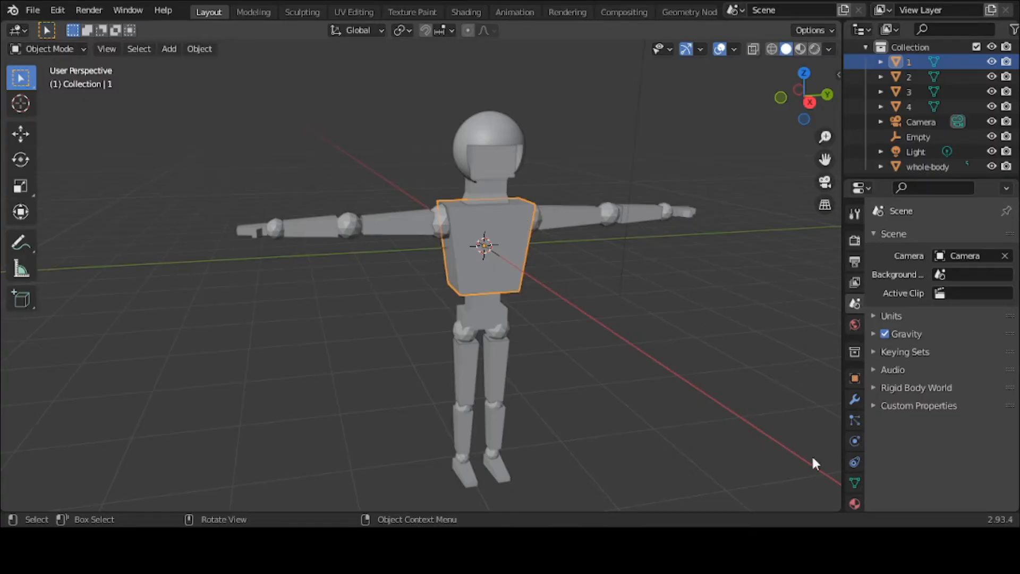
Step: Set the base color of the torso piece's material to red, with hue about 0.989 and saturation about 0.945
scroll(844, 439, down, 2)
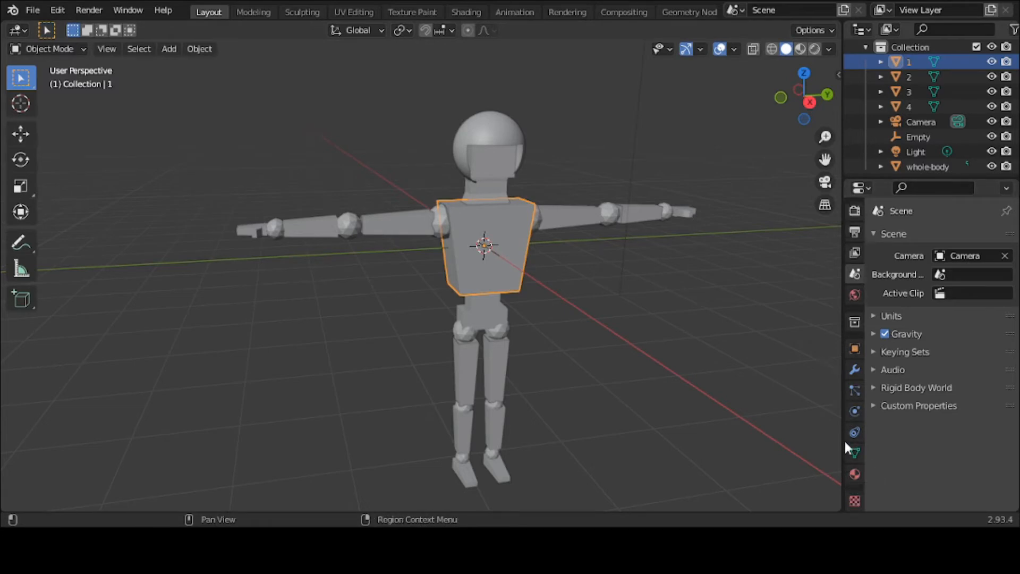
click(853, 466)
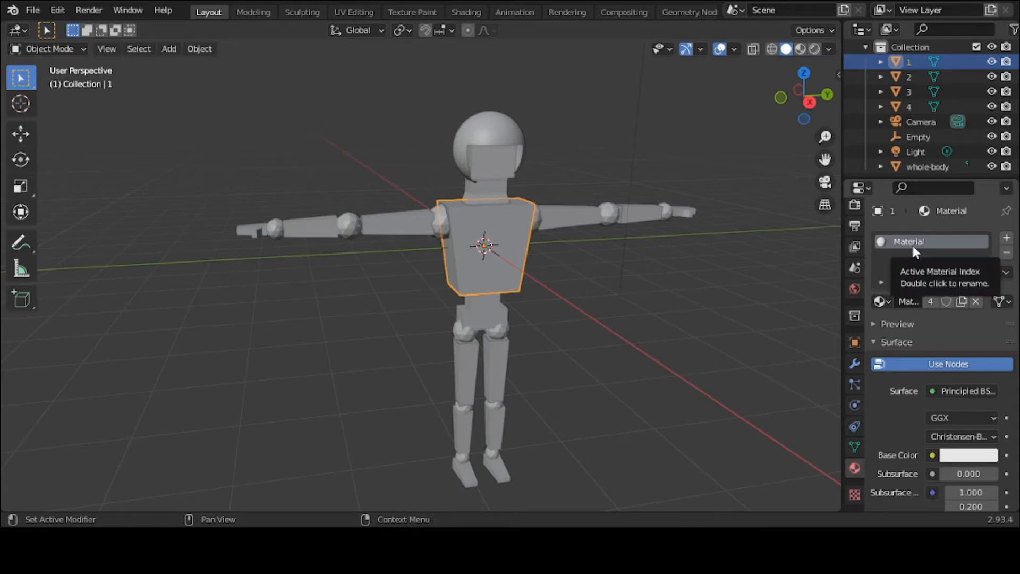
click(976, 455)
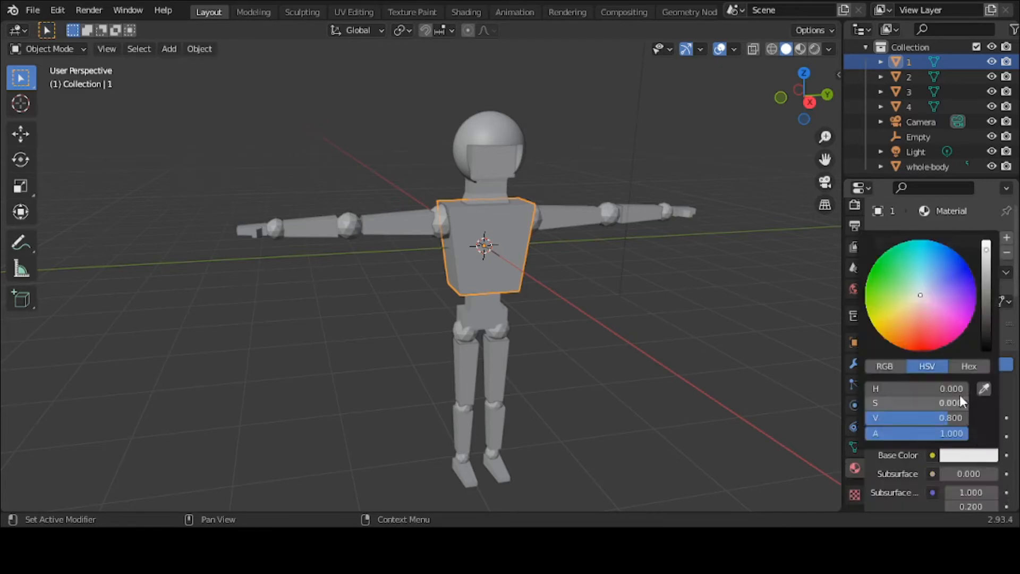
click(927, 335)
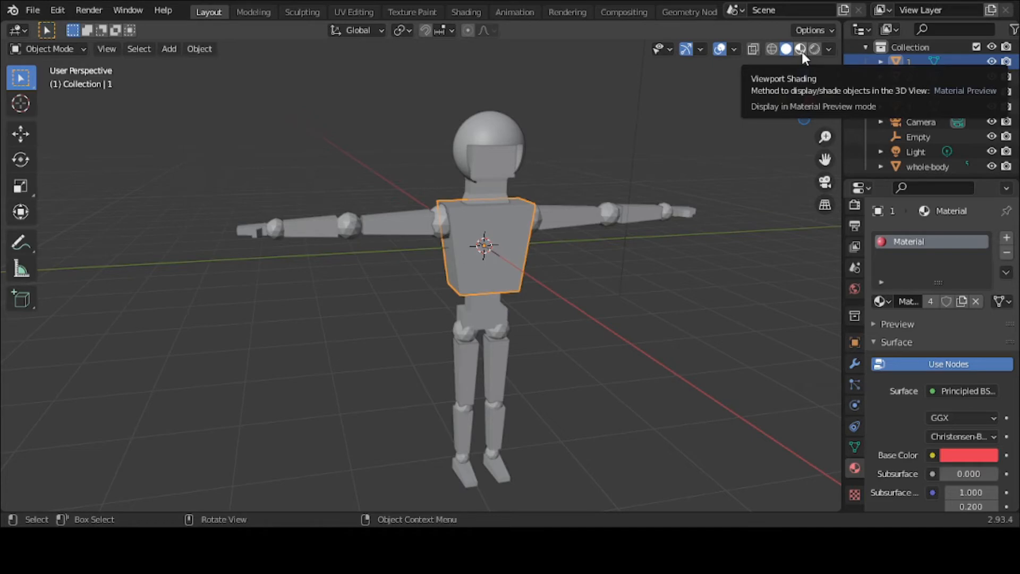
Step: Switch the viewport to Material Preview shading and set the torso material's base color to blue, hue about 0.66
click(802, 52)
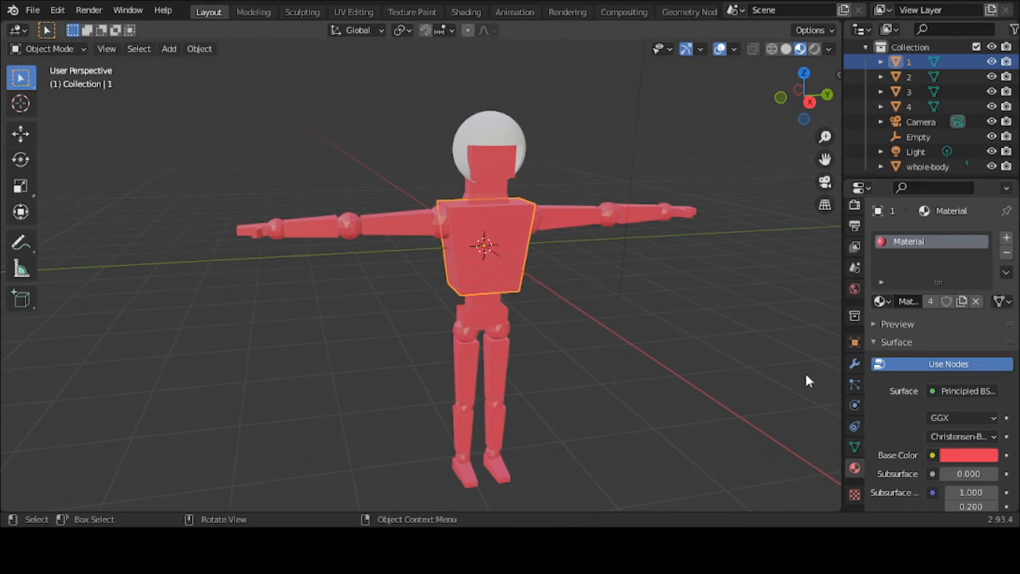
click(967, 456)
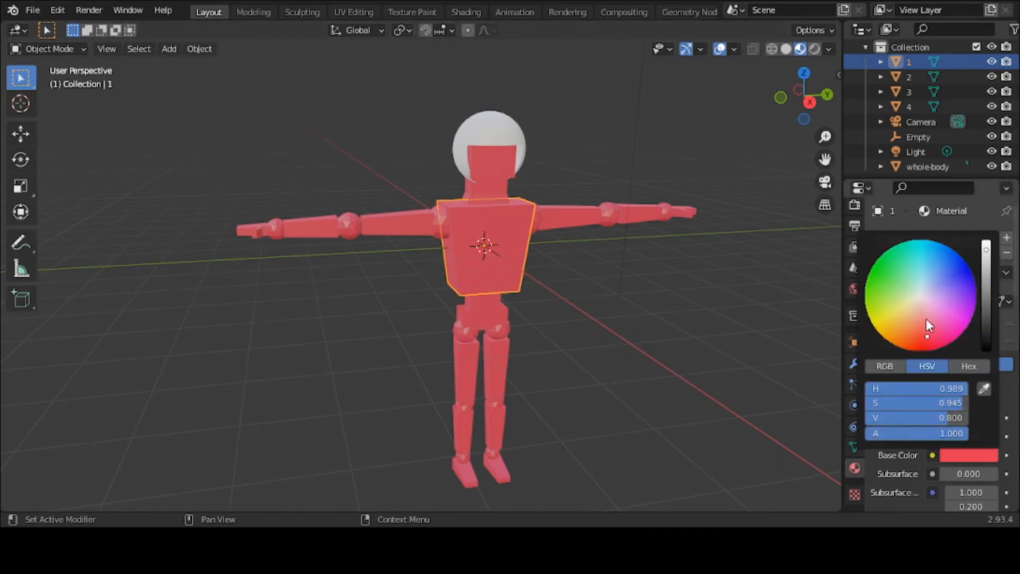
click(950, 276)
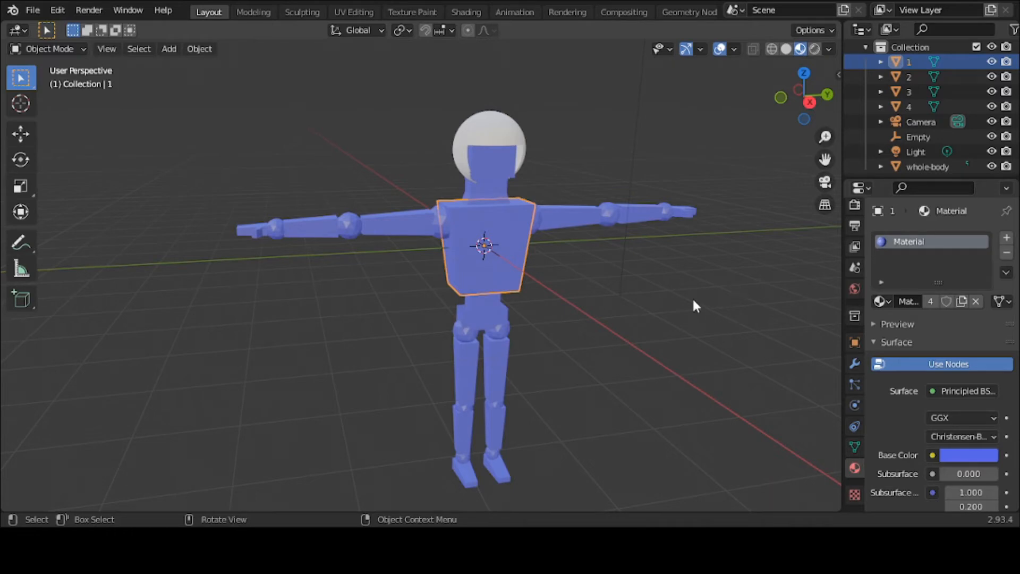
Step: Try moving the arm pieces of object 2, then give them a second material slot with a new green material
click(646, 219)
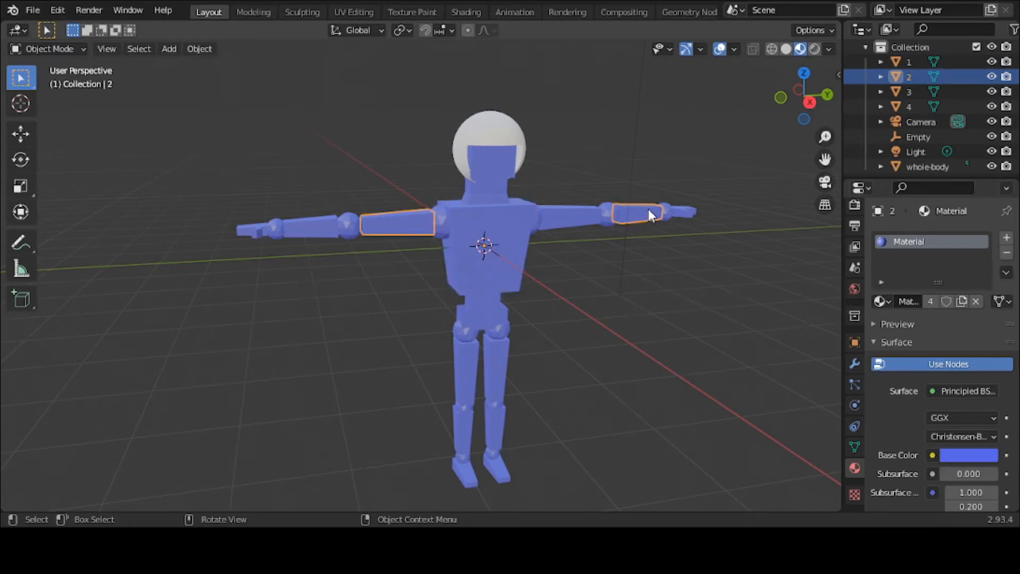
key(g)
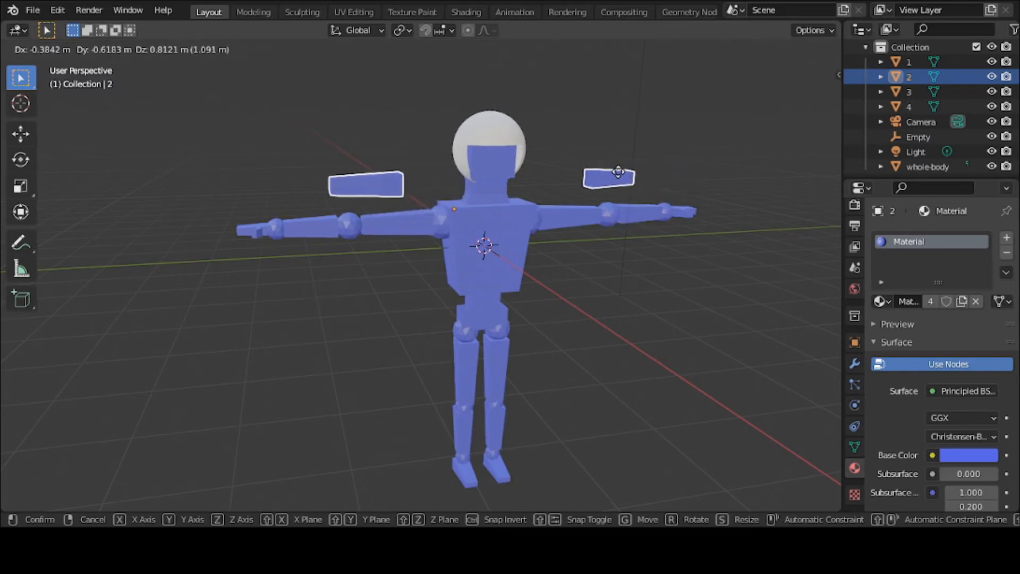
right_click(618, 172)
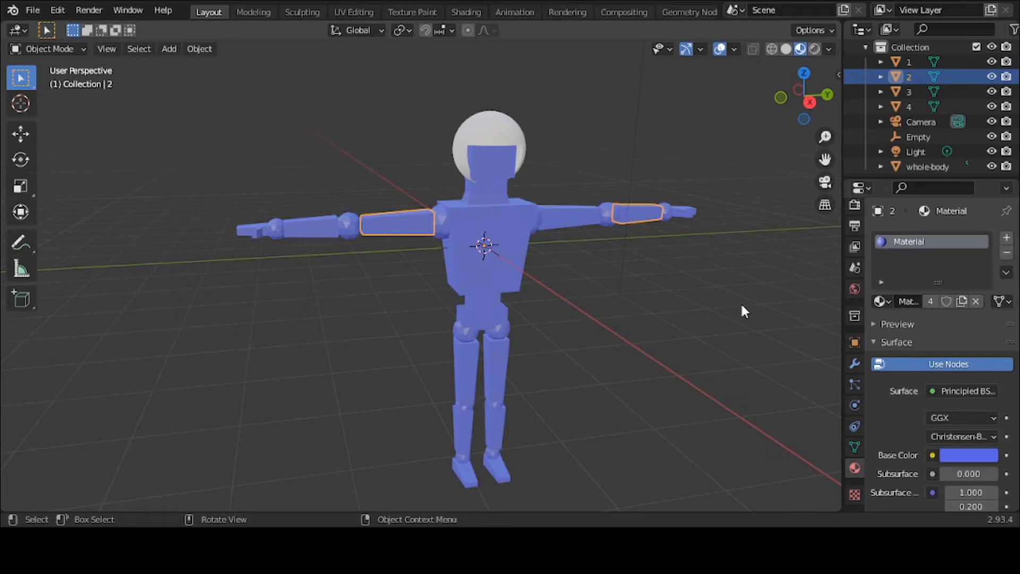
click(1007, 238)
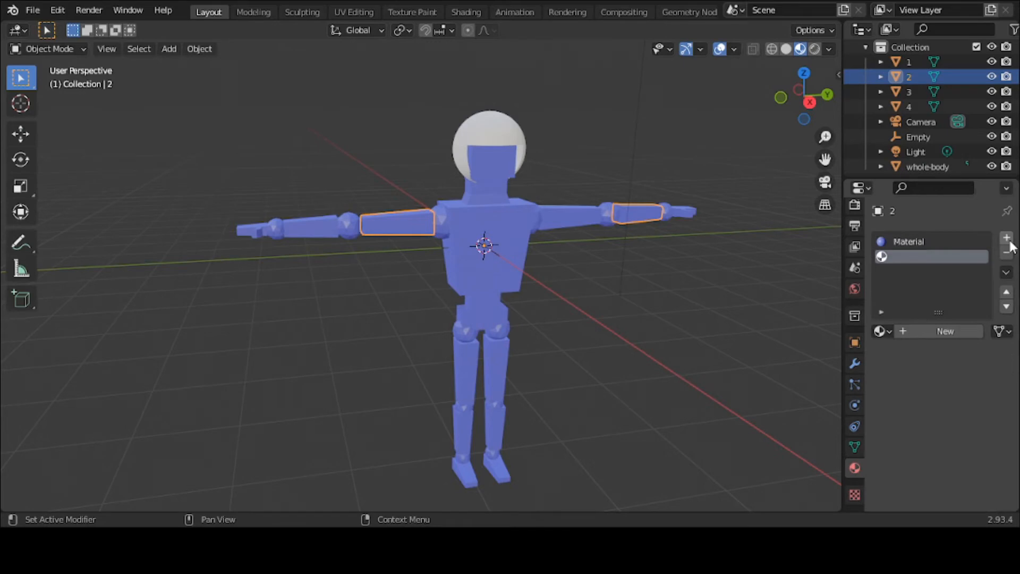
click(941, 329)
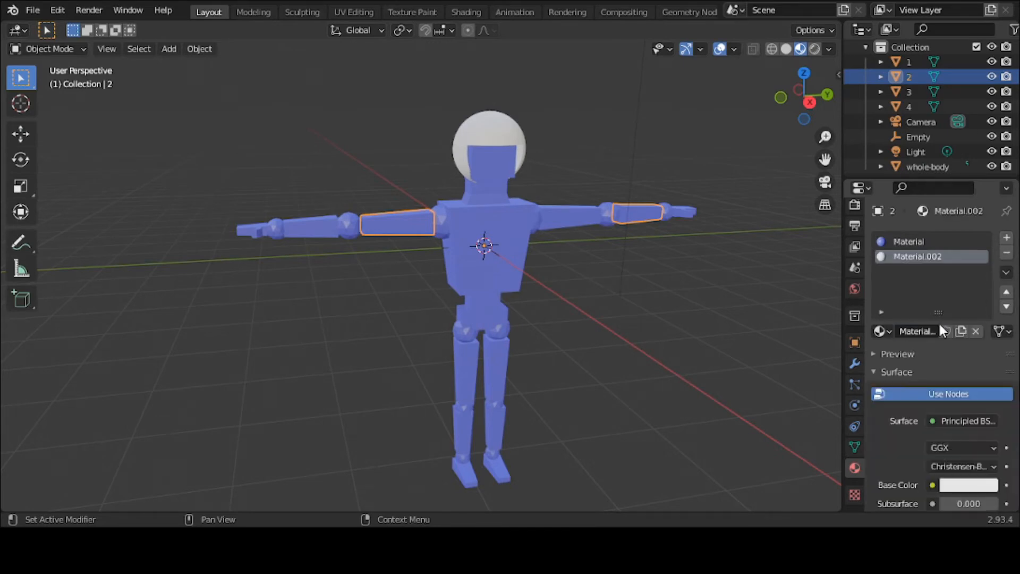
click(968, 485)
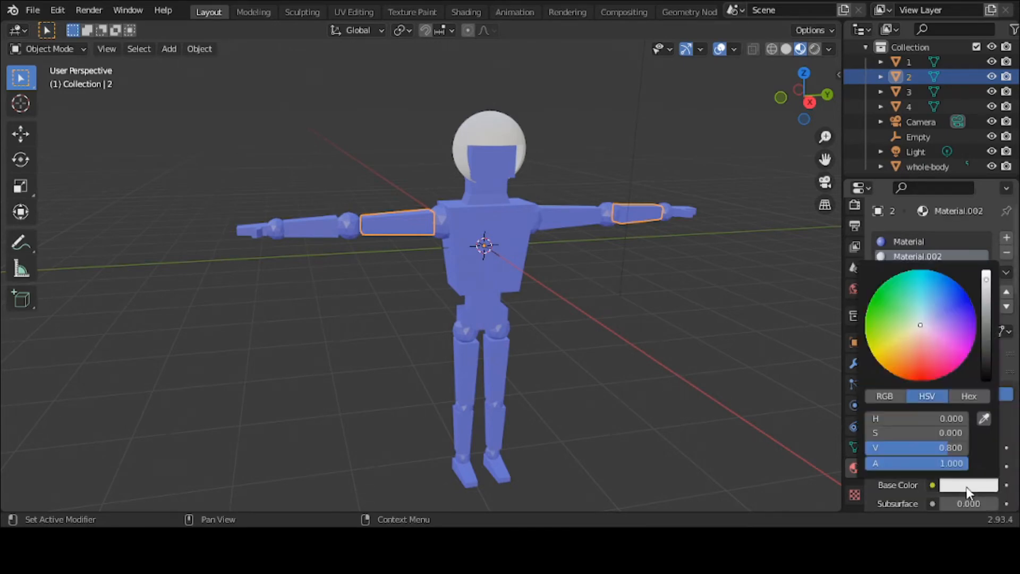
click(896, 306)
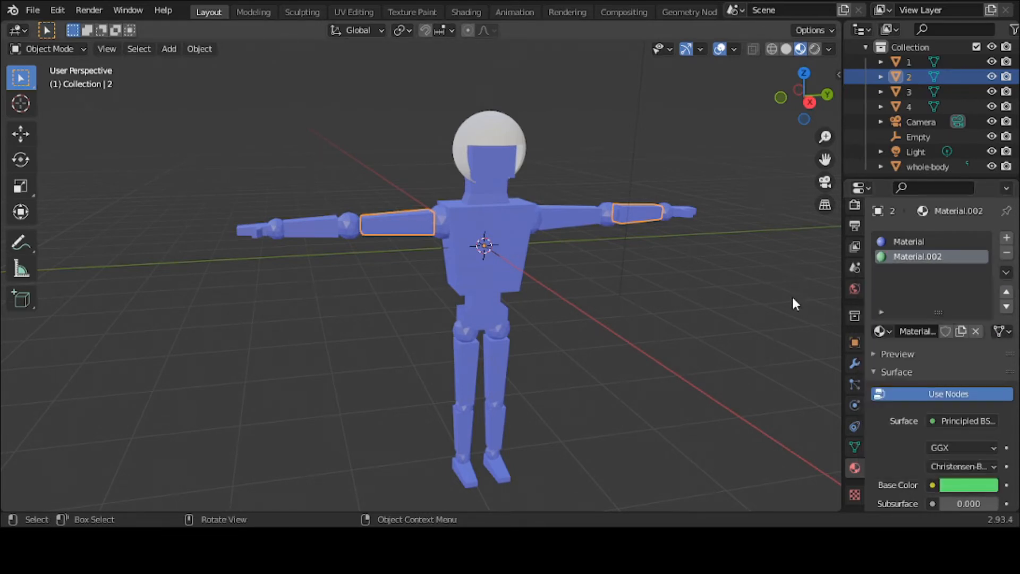
Step: Compare the material slots of the arm pieces, the torso and the whole-body mesh by selecting each of them
click(915, 242)
click(916, 256)
click(510, 272)
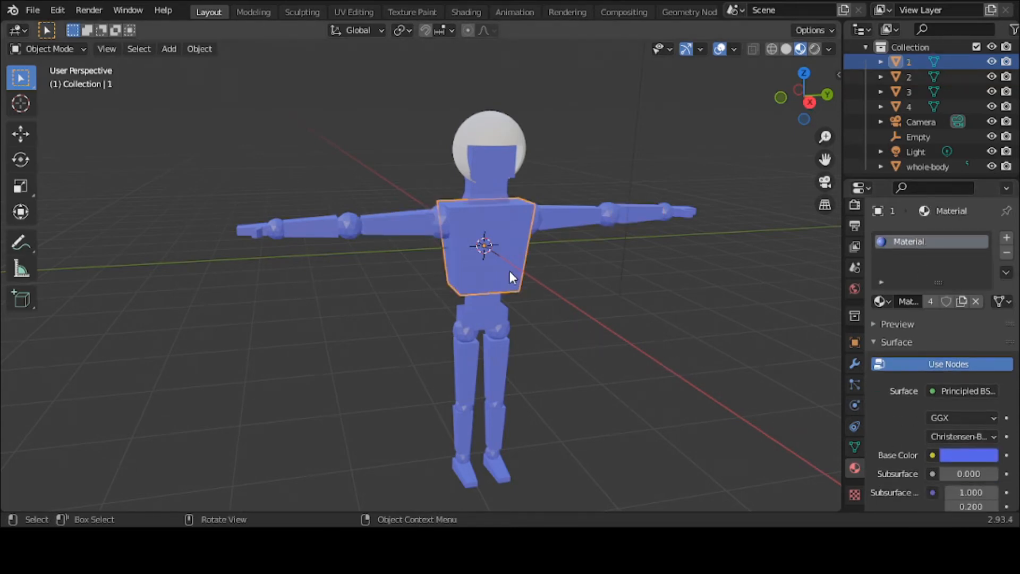
click(493, 382)
click(623, 213)
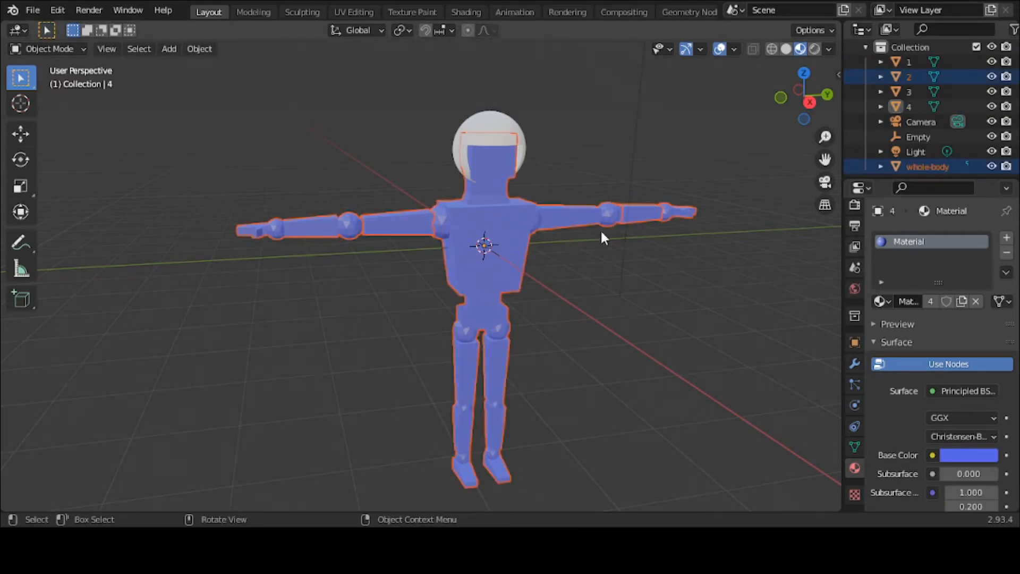
click(636, 216)
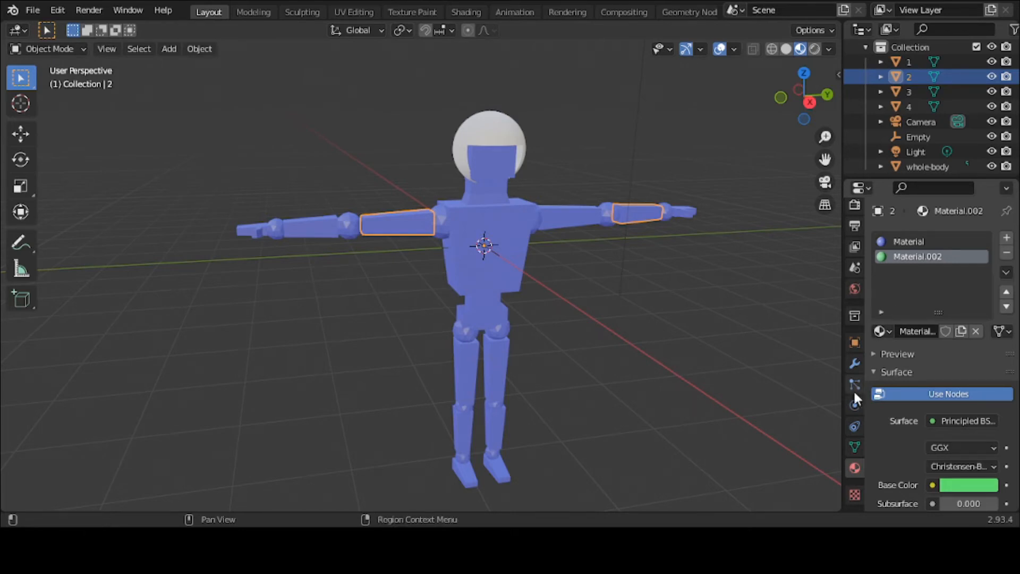
click(498, 425)
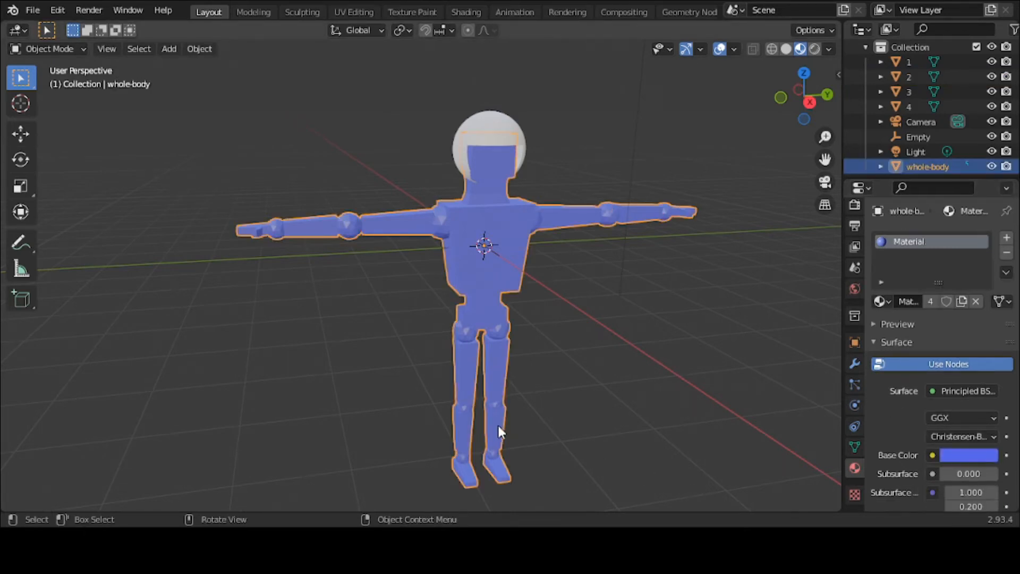
Step: Give the thigh pieces of object 4 a second material slot with a new red material
click(501, 377)
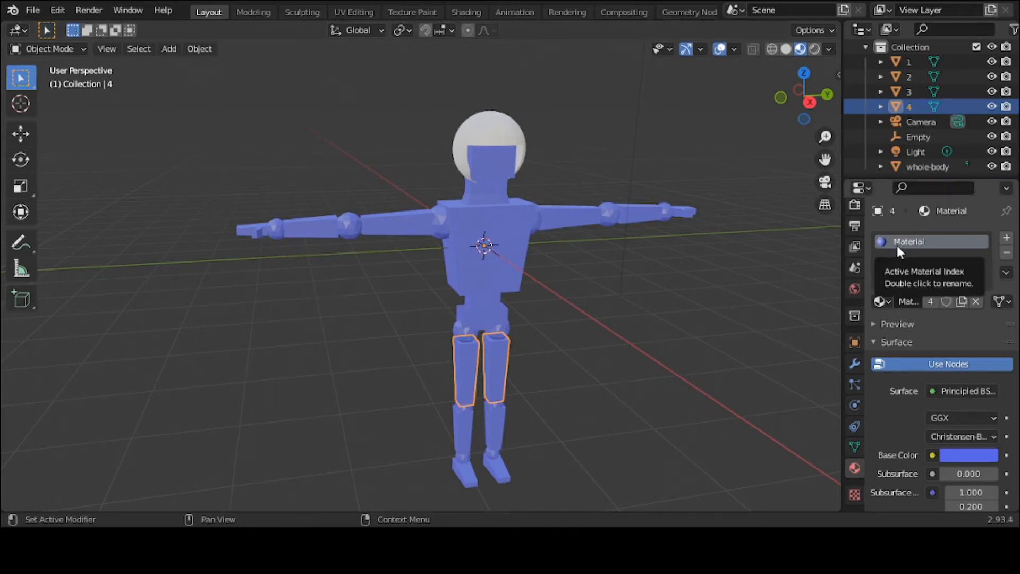
click(1007, 238)
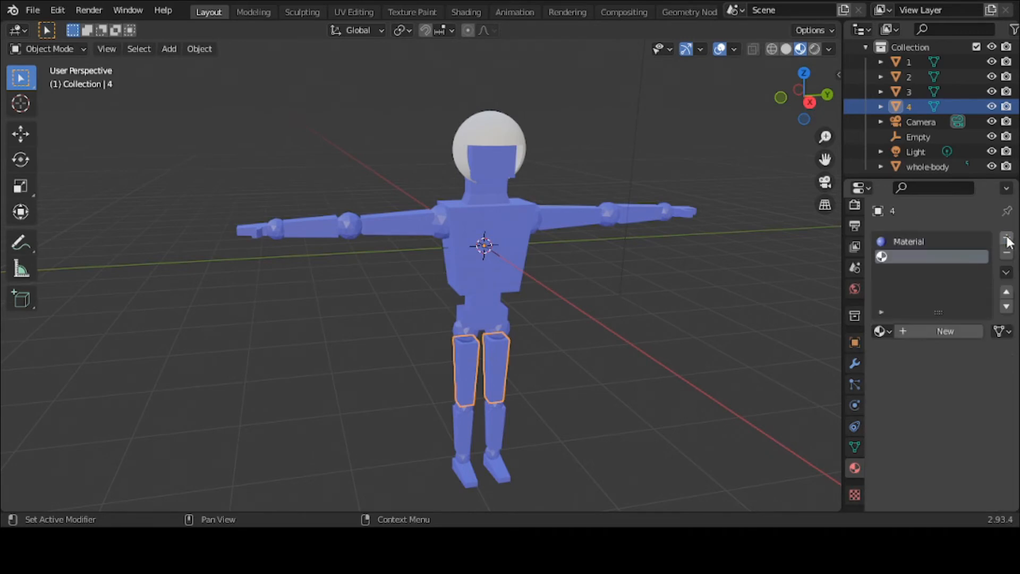
click(948, 331)
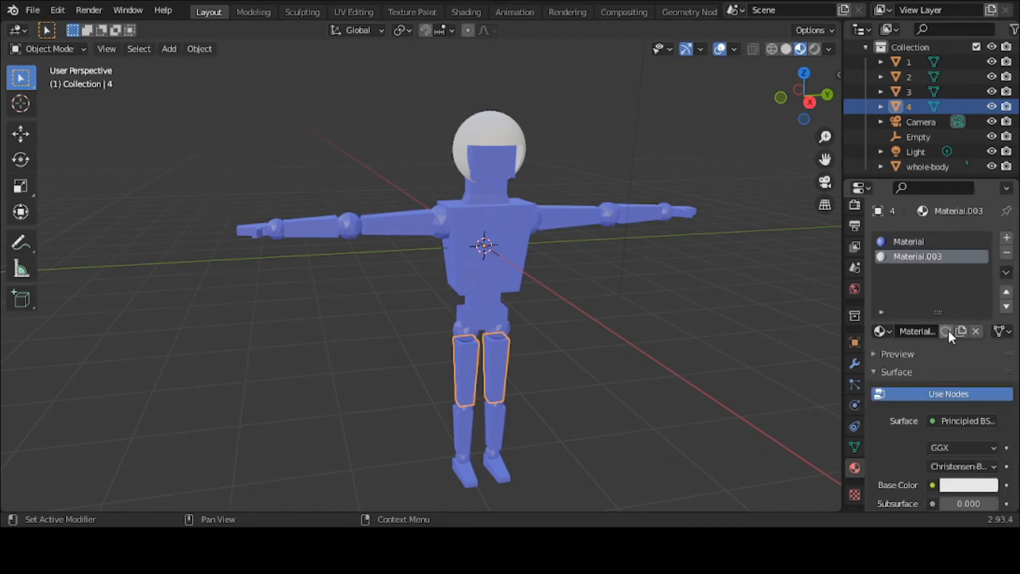
click(954, 484)
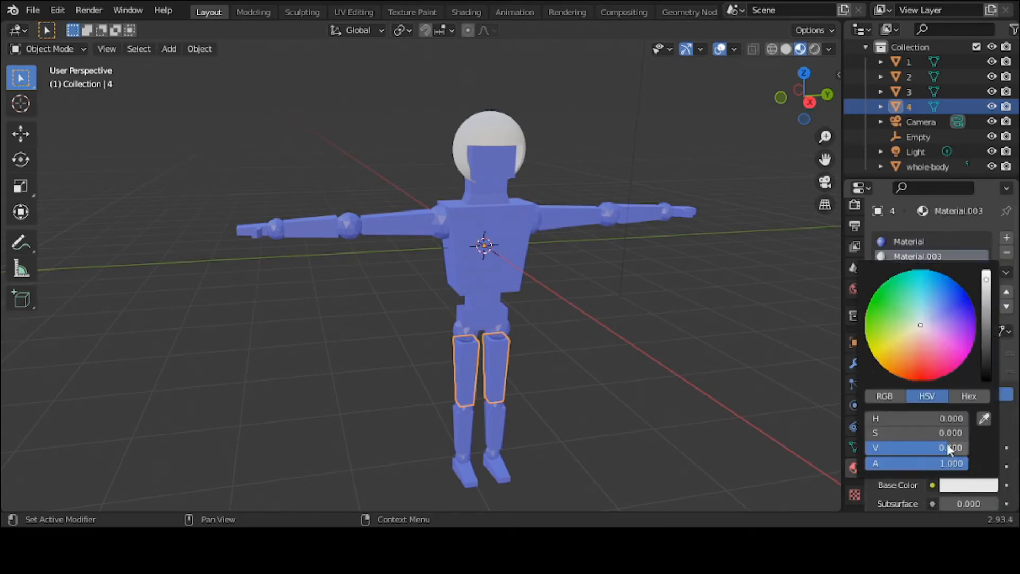
click(921, 371)
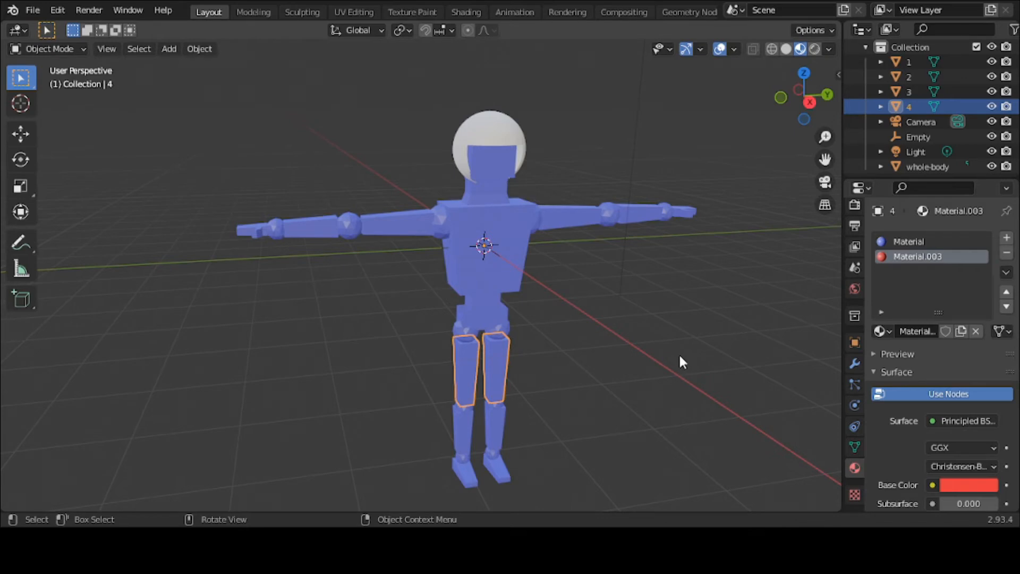
Step: Set the base color of the whole-body mesh's material to green, with hue about 0.342 and saturation about 0.907
click(502, 420)
click(500, 379)
click(498, 438)
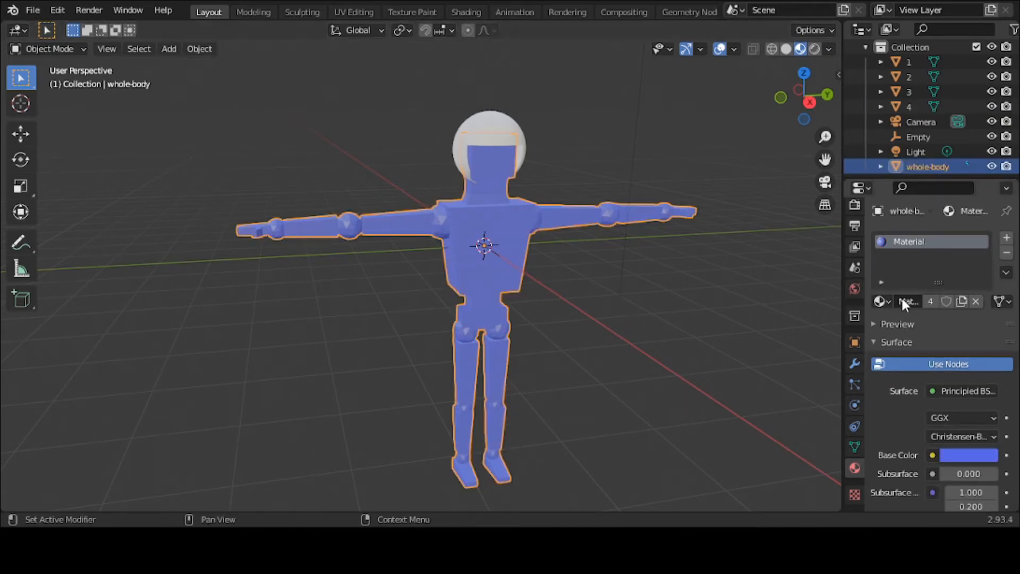
click(979, 454)
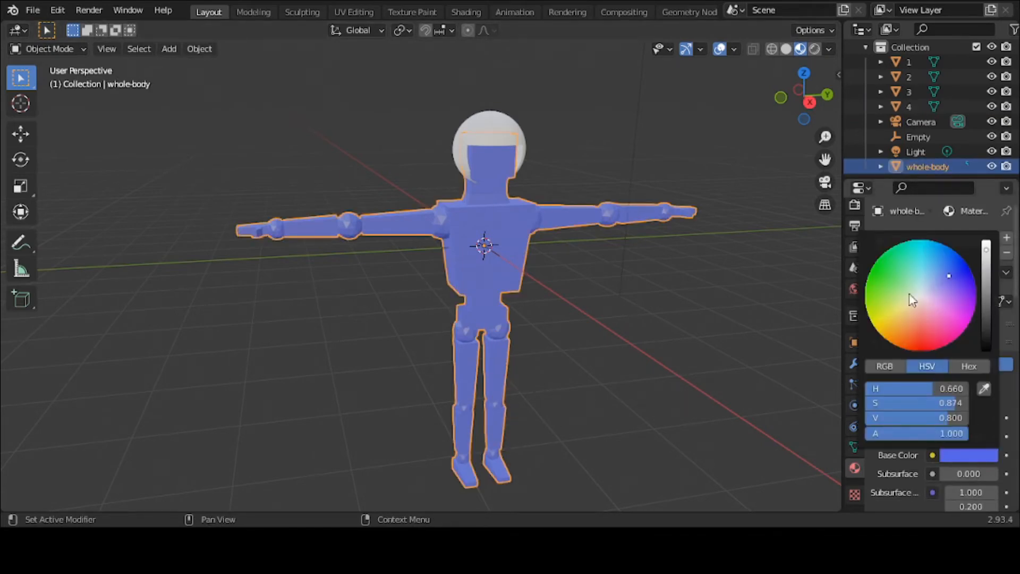
click(894, 277)
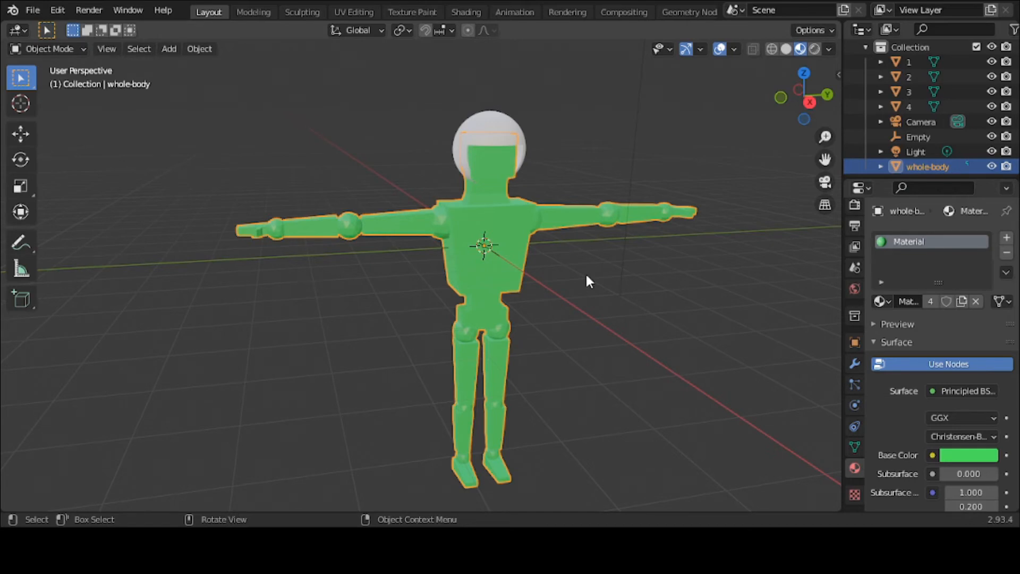
Step: Make the torso piece single-user with the Object option and set its material's base color to magenta
click(506, 286)
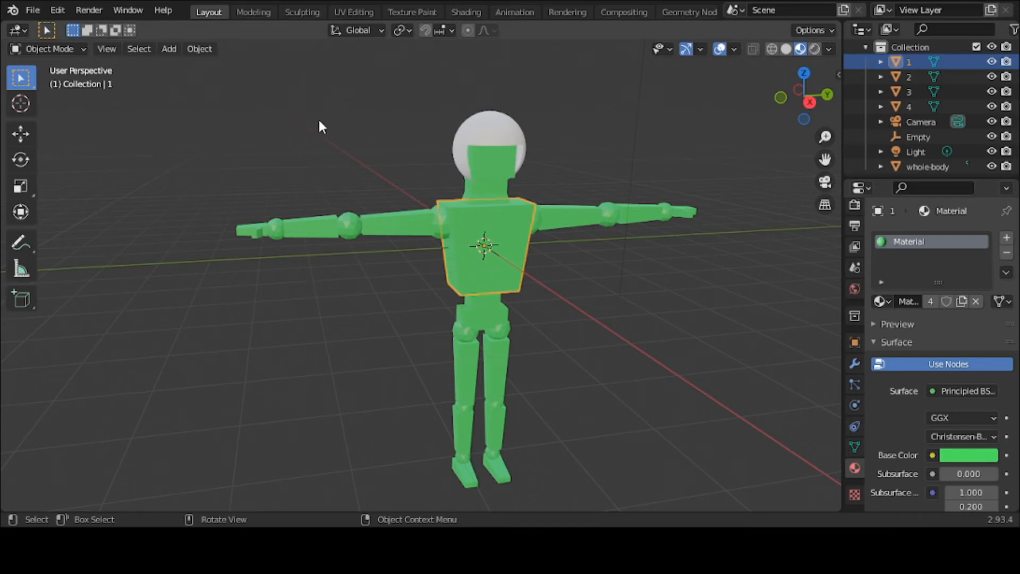
click(200, 49)
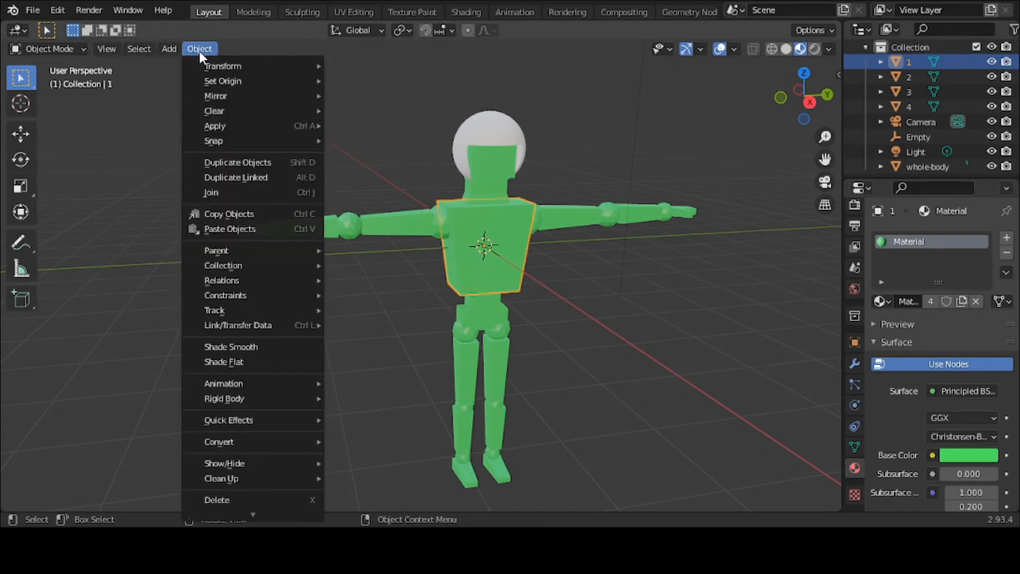
mouse_move(243, 269)
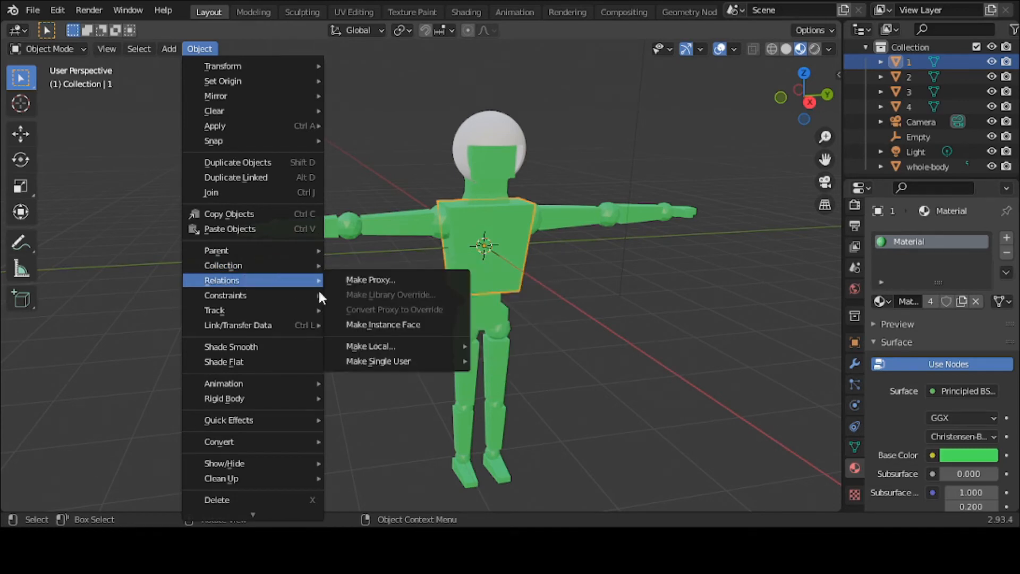
mouse_move(410, 360)
click(480, 363)
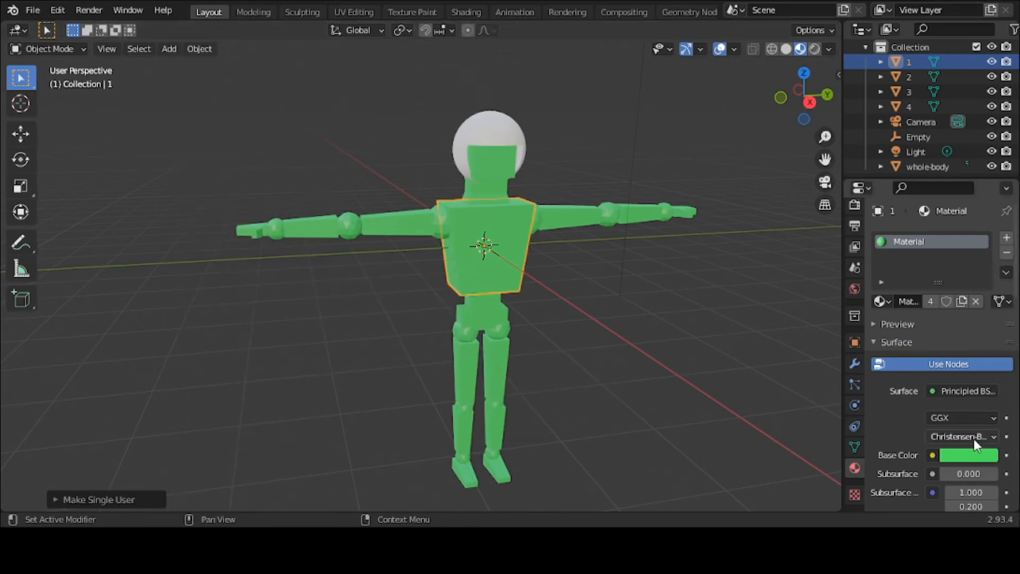
click(978, 455)
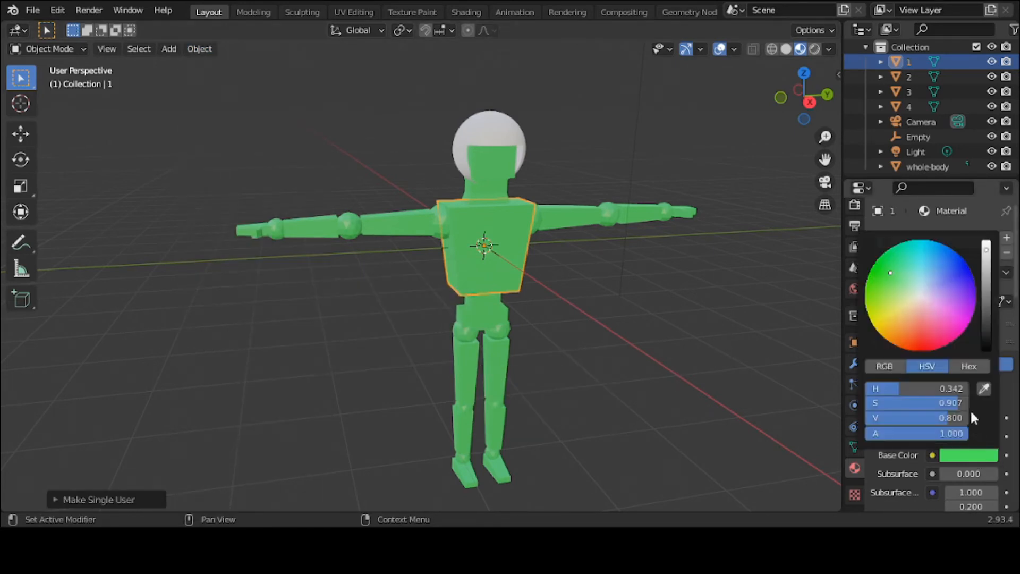
click(964, 324)
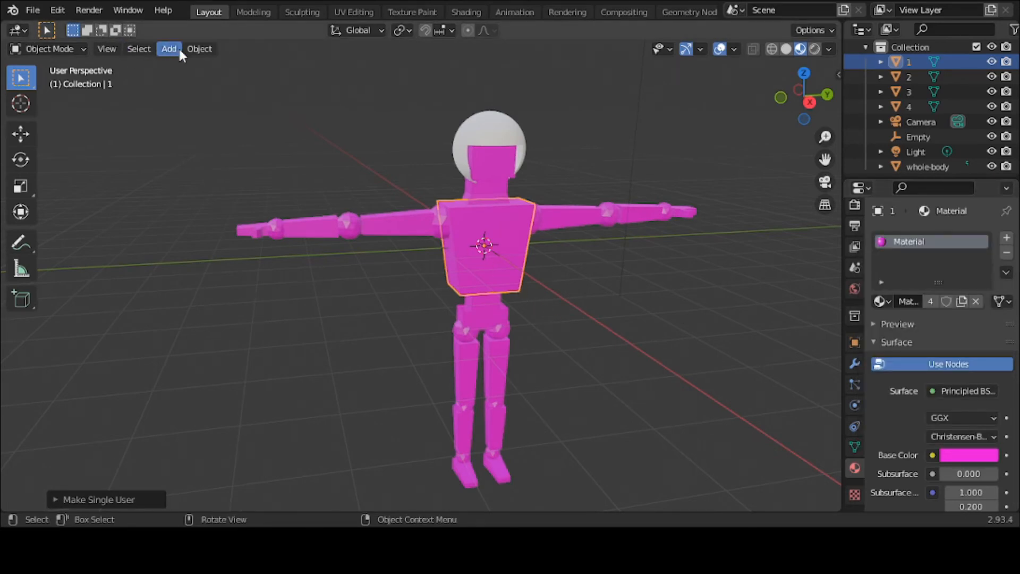
Step: Make the torso piece's material single-user with the Materials option and set its base color to orange-red
click(197, 48)
mouse_move(267, 325)
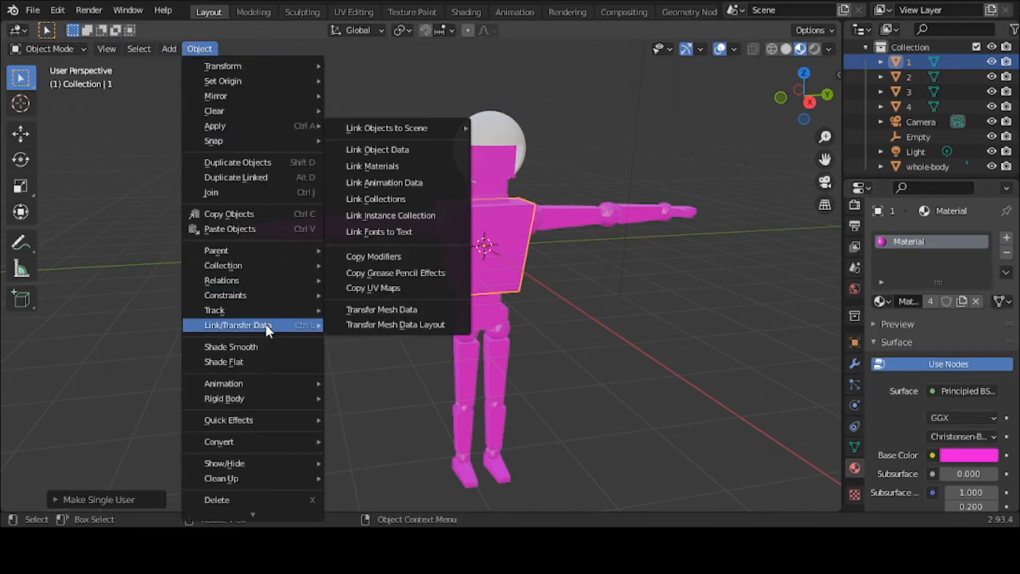
mouse_move(271, 280)
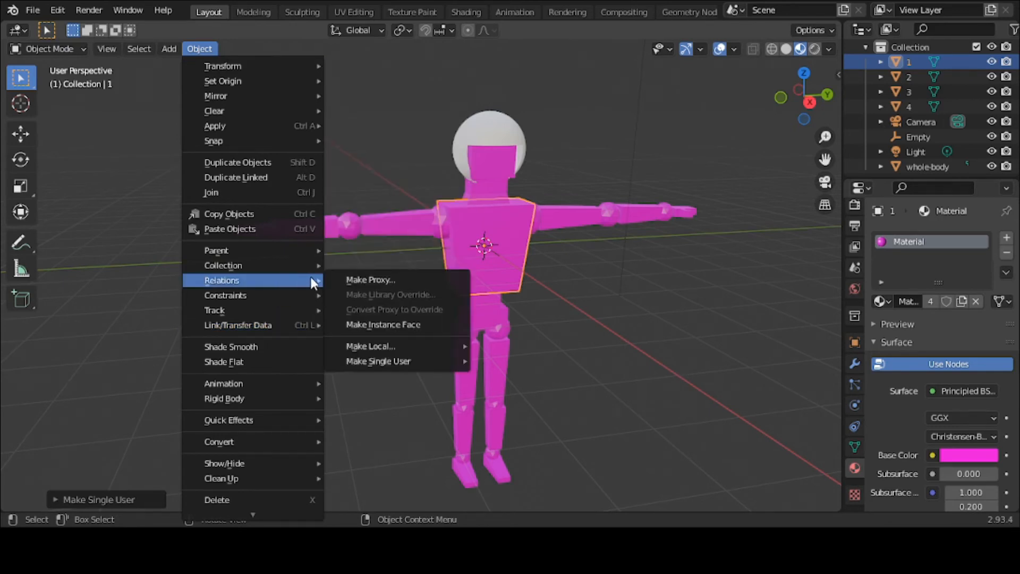
mouse_move(387, 362)
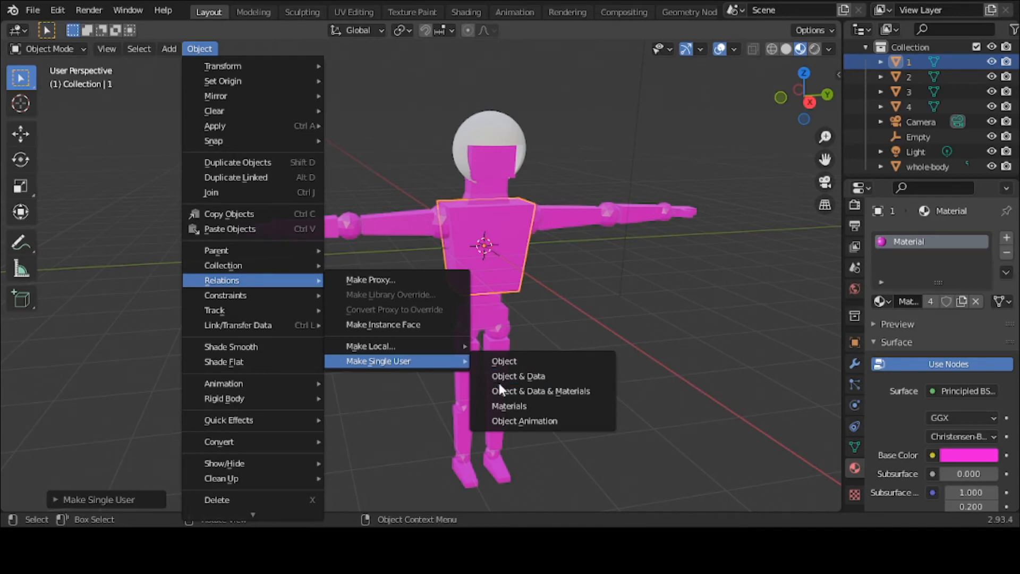
click(502, 406)
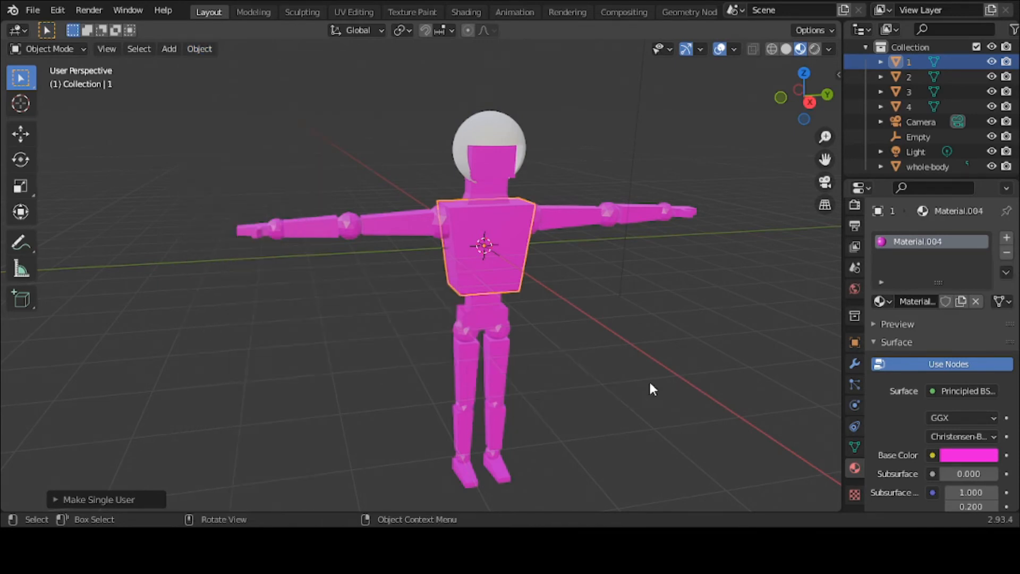
click(981, 457)
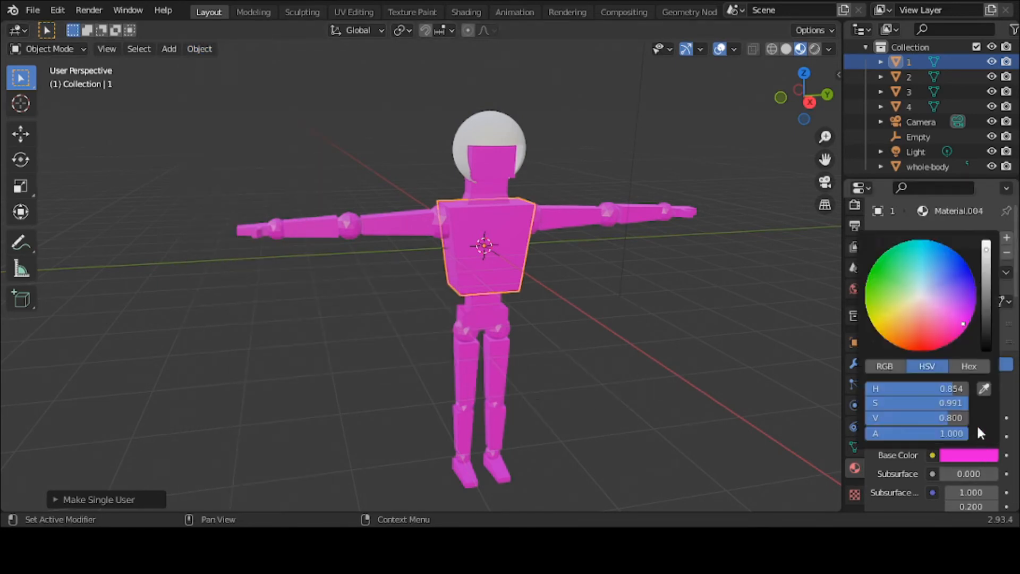
click(917, 333)
click(680, 338)
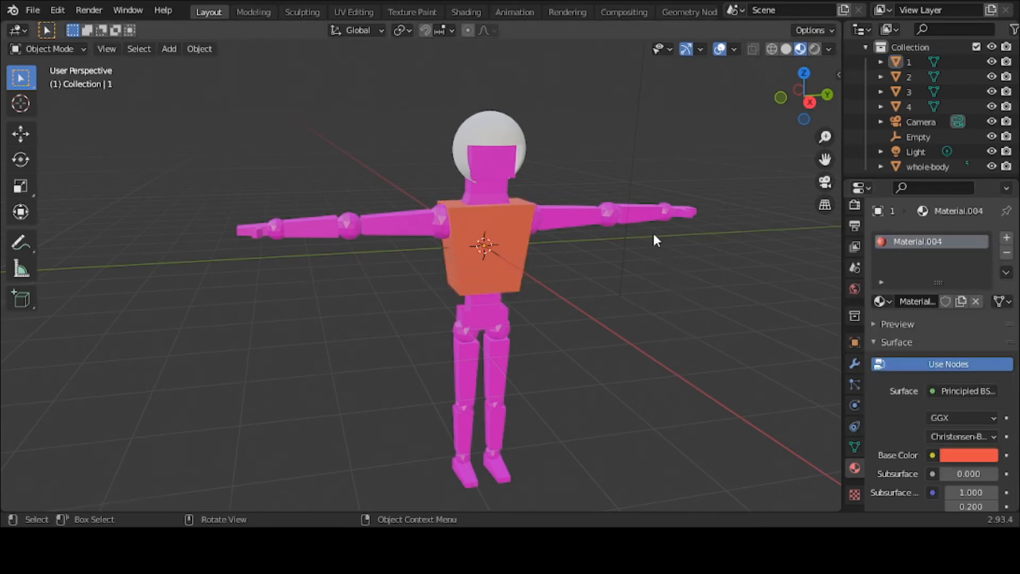
Step: Make the materials of the arm pieces (object 2) single-user with the Materials option
click(639, 216)
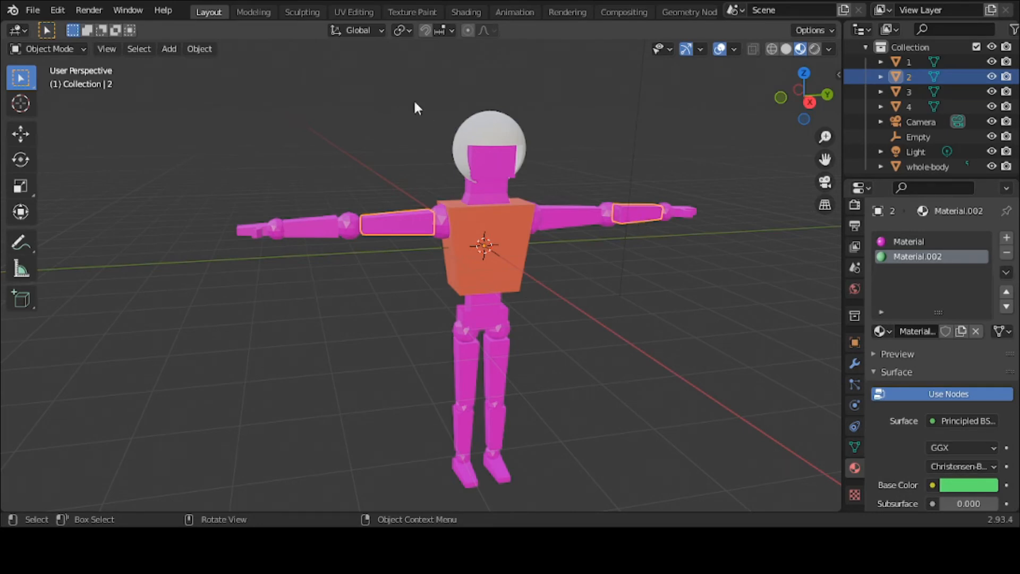
click(198, 51)
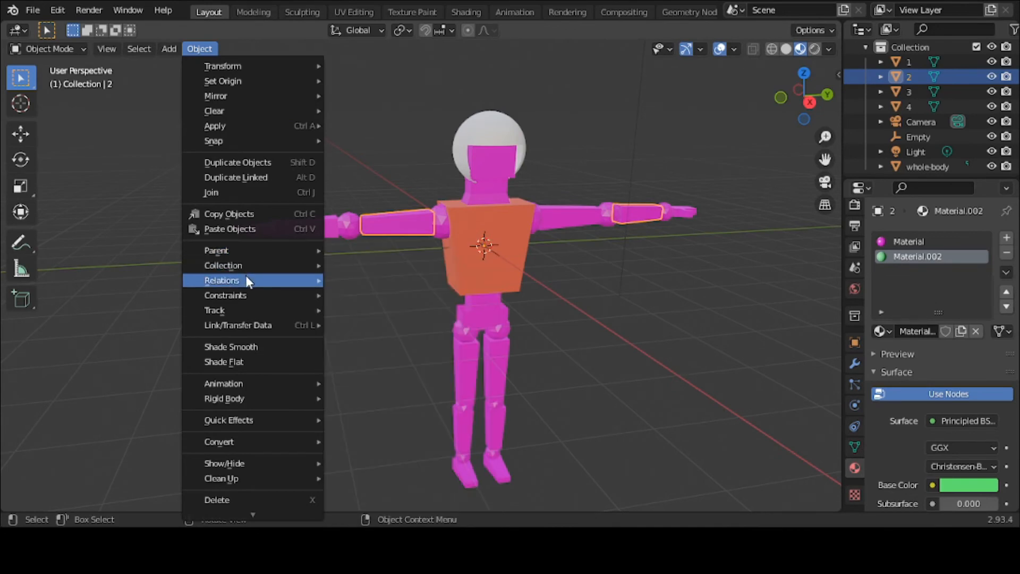
mouse_move(247, 276)
mouse_move(397, 364)
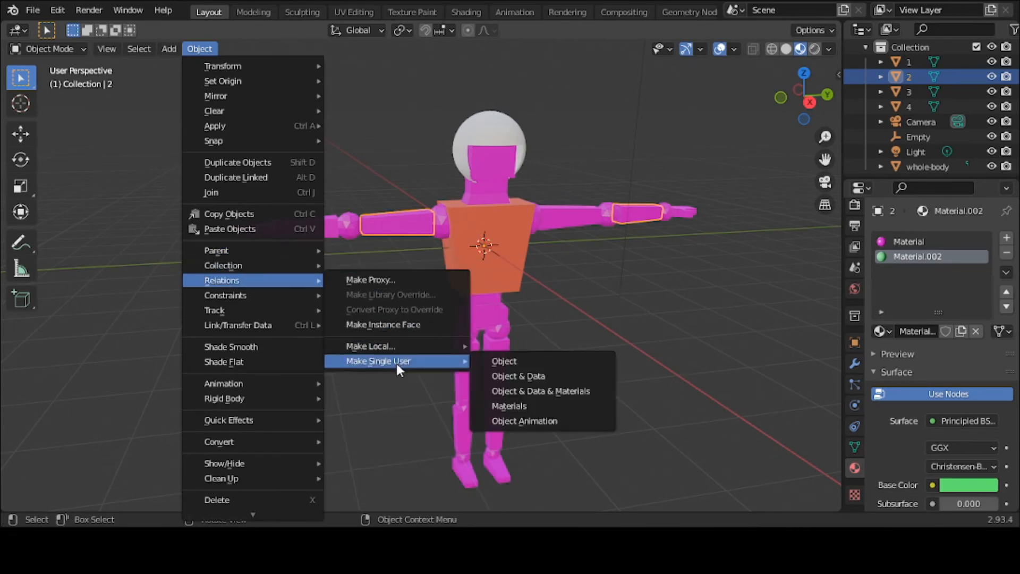
click(513, 405)
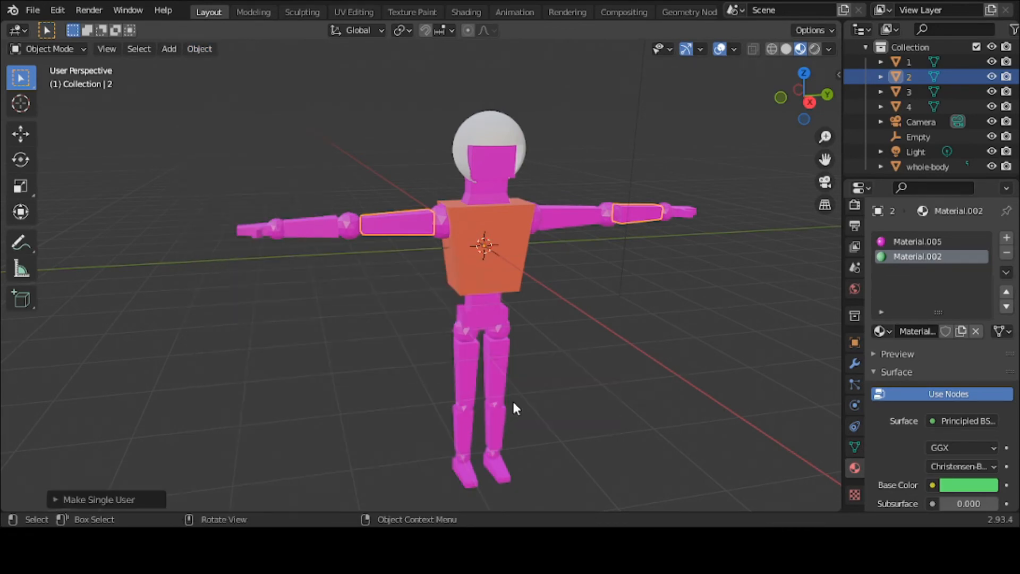
Step: Set the base color of the arm pieces' second material, Material.002, to golden yellow
click(975, 485)
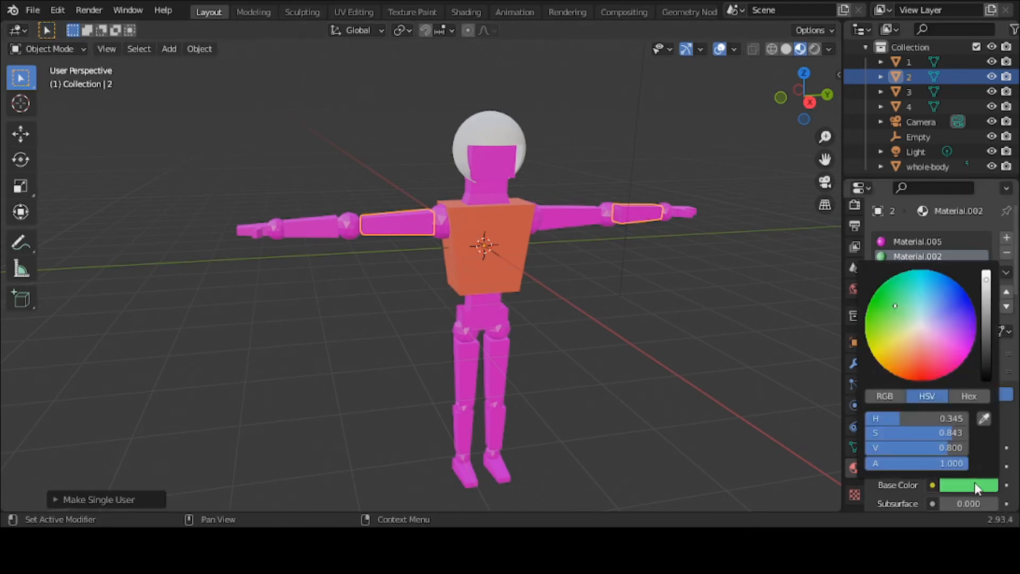
click(888, 344)
click(753, 310)
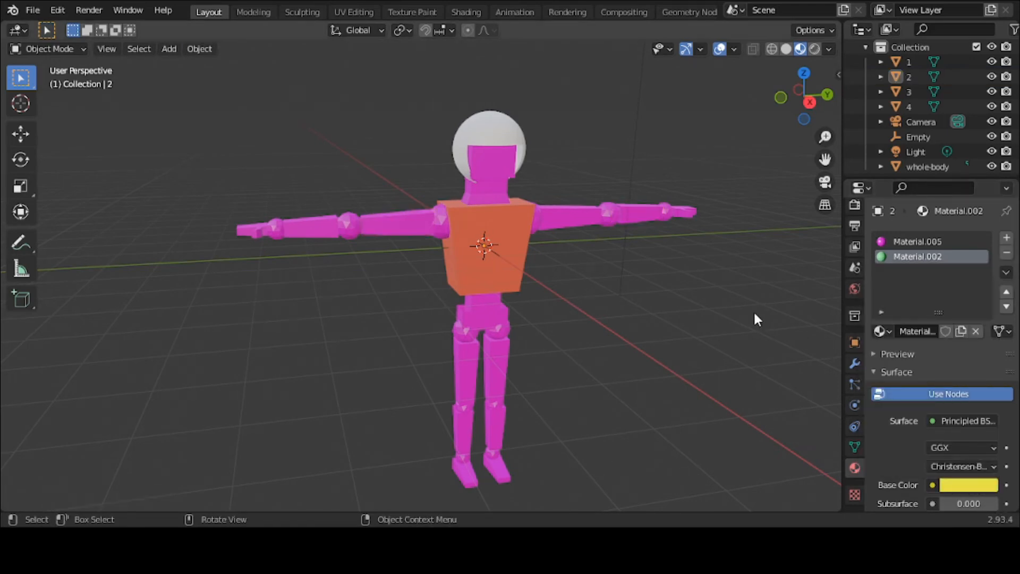
middle_drag(753, 309, 685, 283)
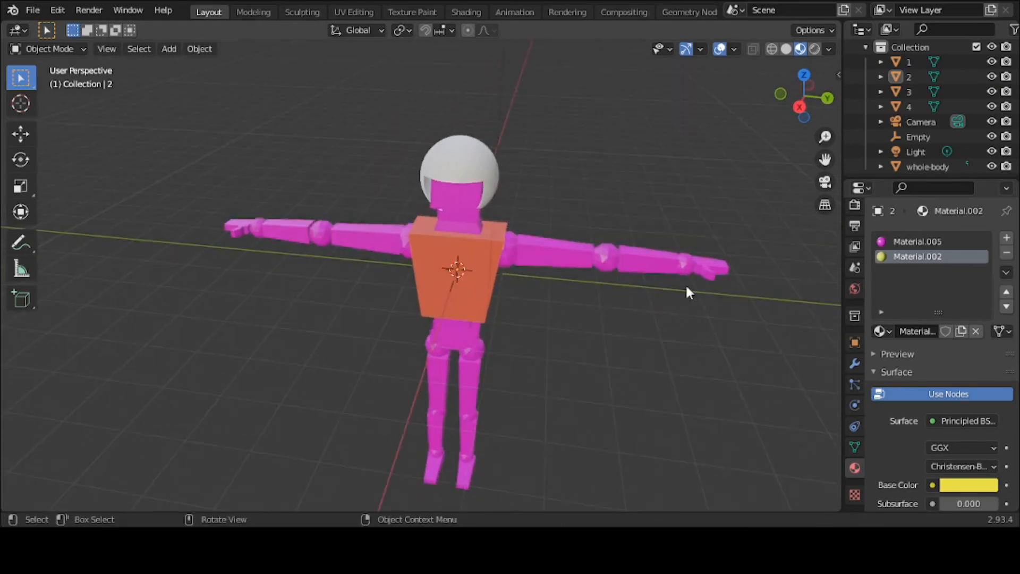
click(665, 260)
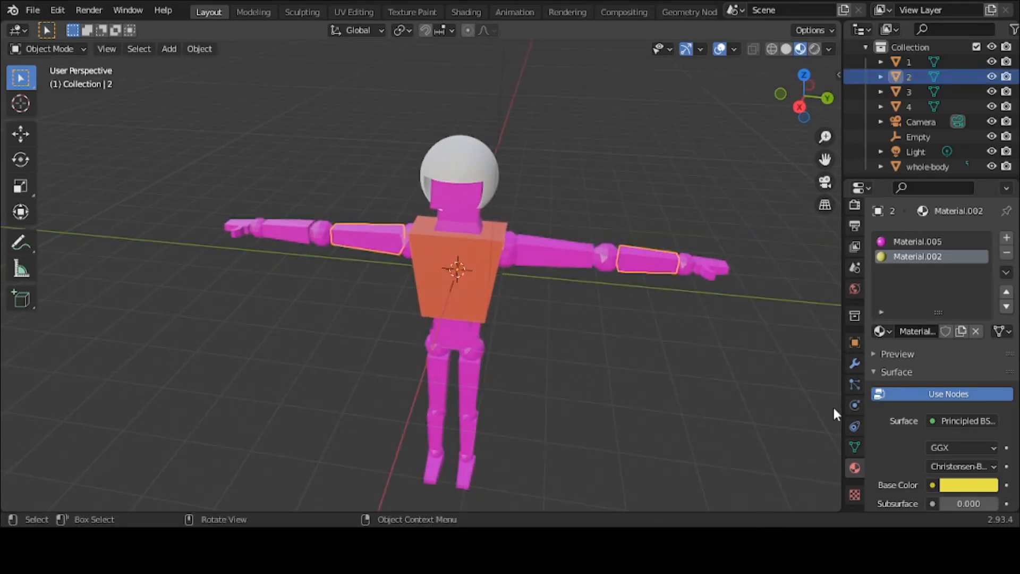
click(966, 486)
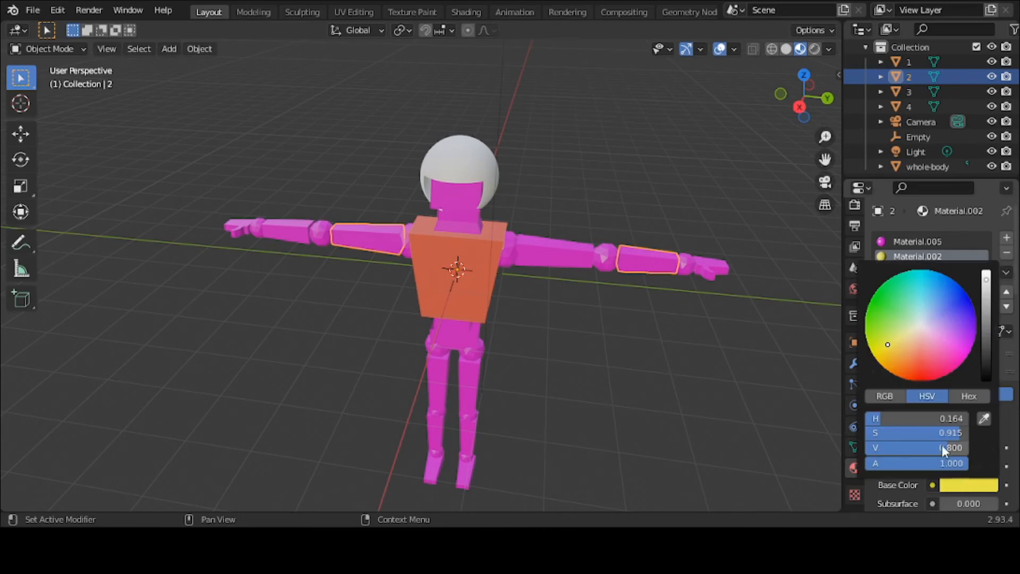
drag(891, 355, 890, 353)
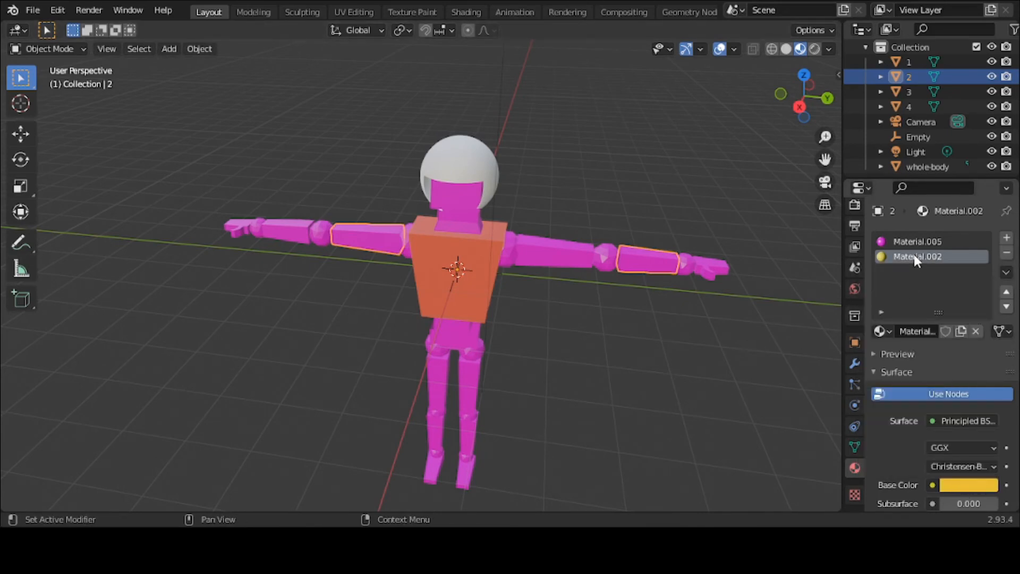
Step: Remove the magenta material slot, Material.005, from the arm pieces so only Material.002 remains
click(924, 243)
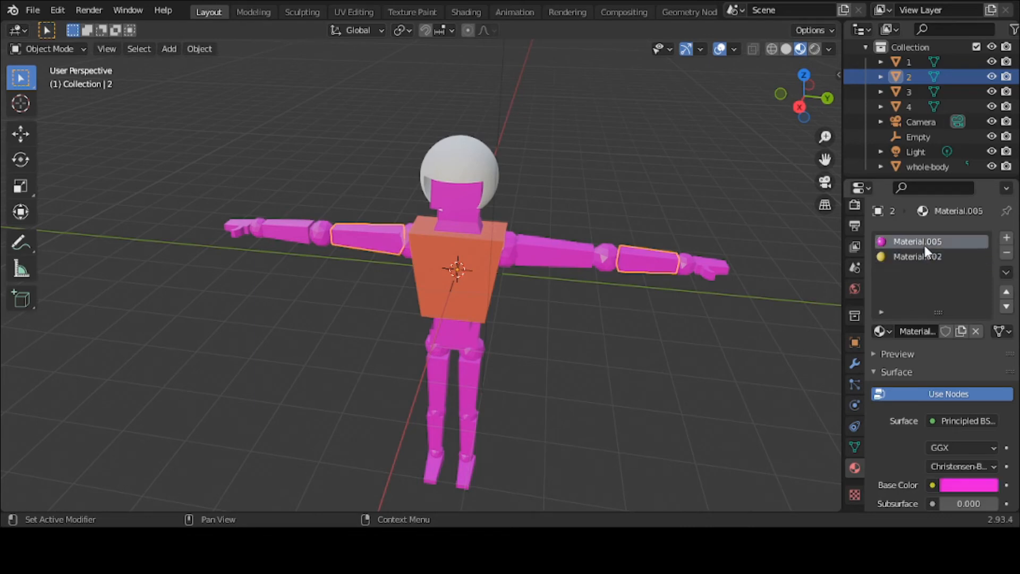
click(1007, 254)
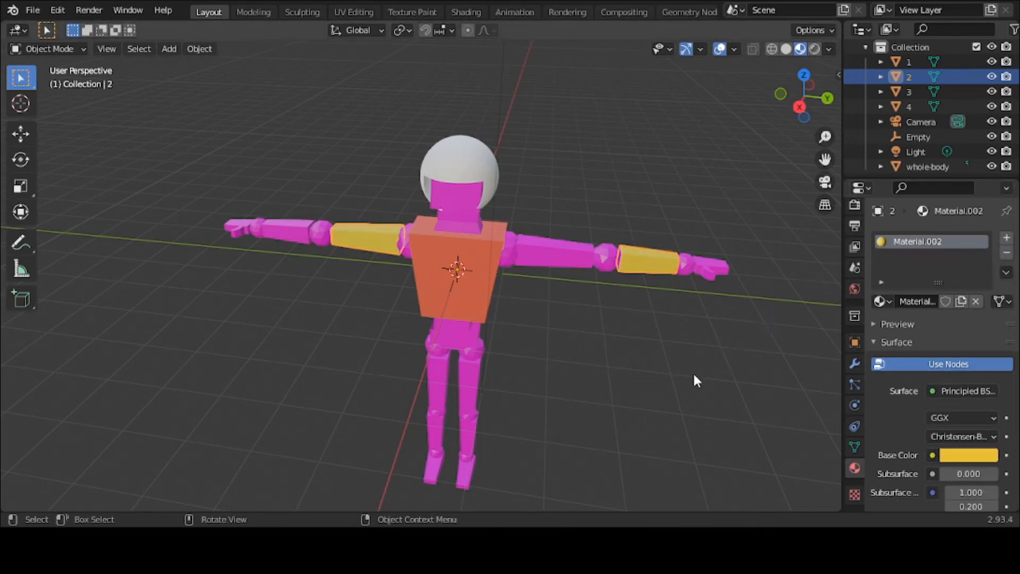
middle_drag(669, 382, 673, 362)
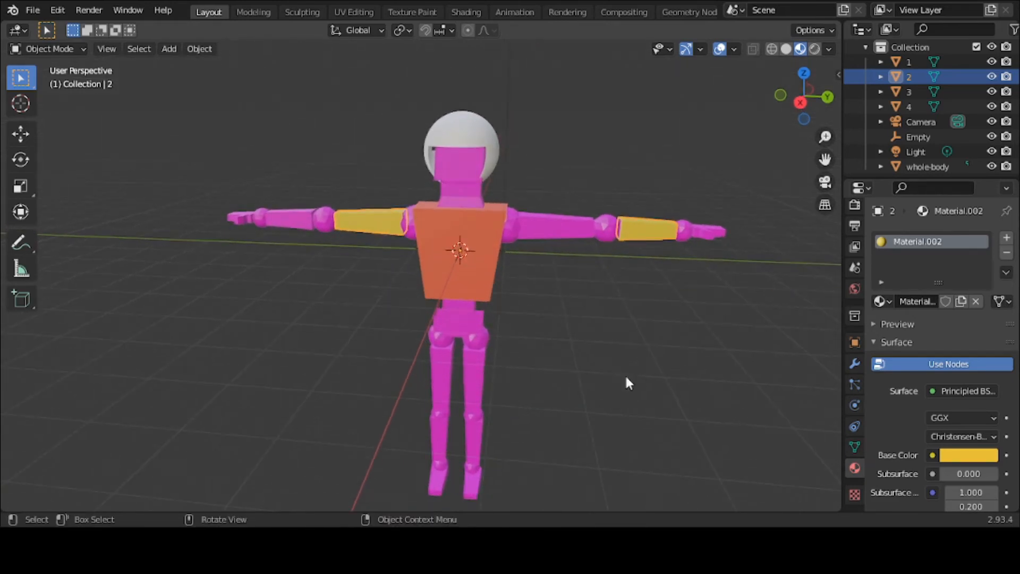
Step: Remove the shared magenta material slot from the thigh pieces (object 4), leaving only Material.003
click(479, 375)
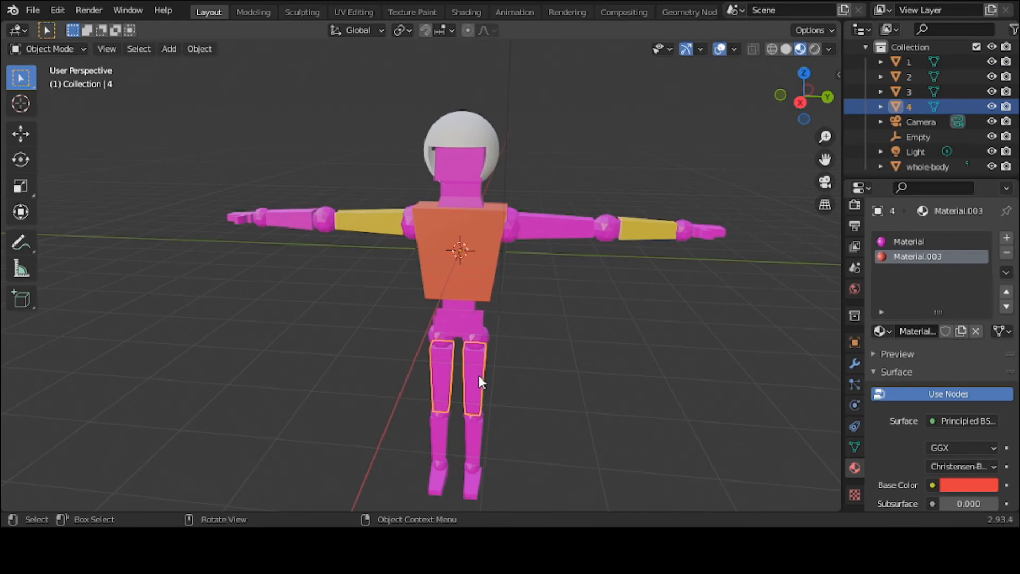
click(928, 245)
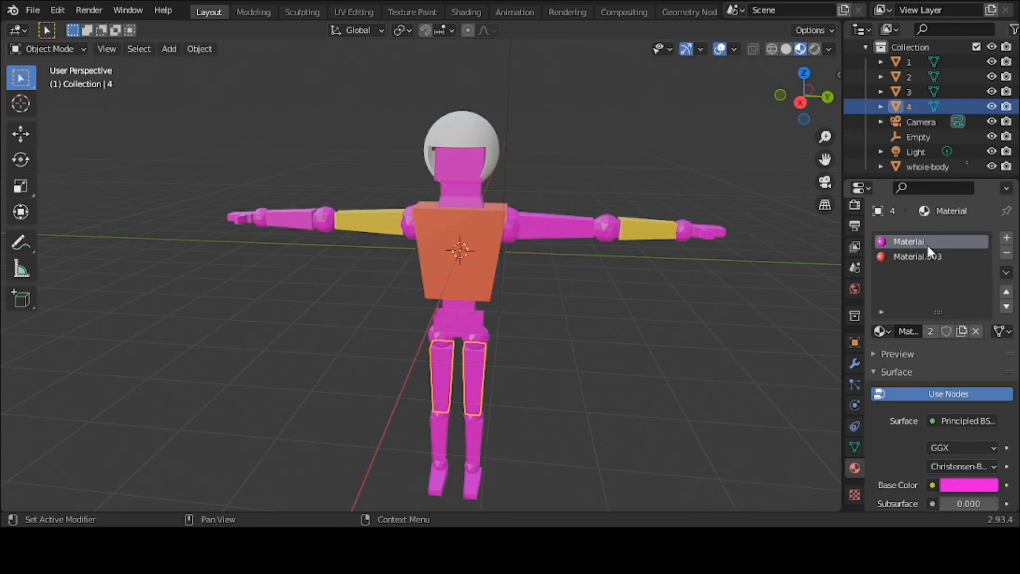
click(1006, 253)
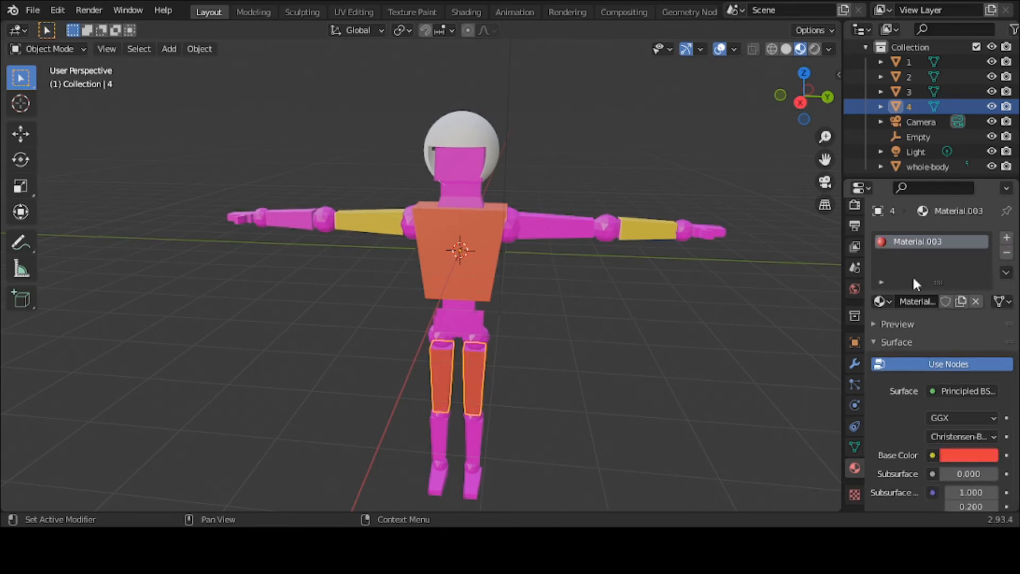
click(787, 309)
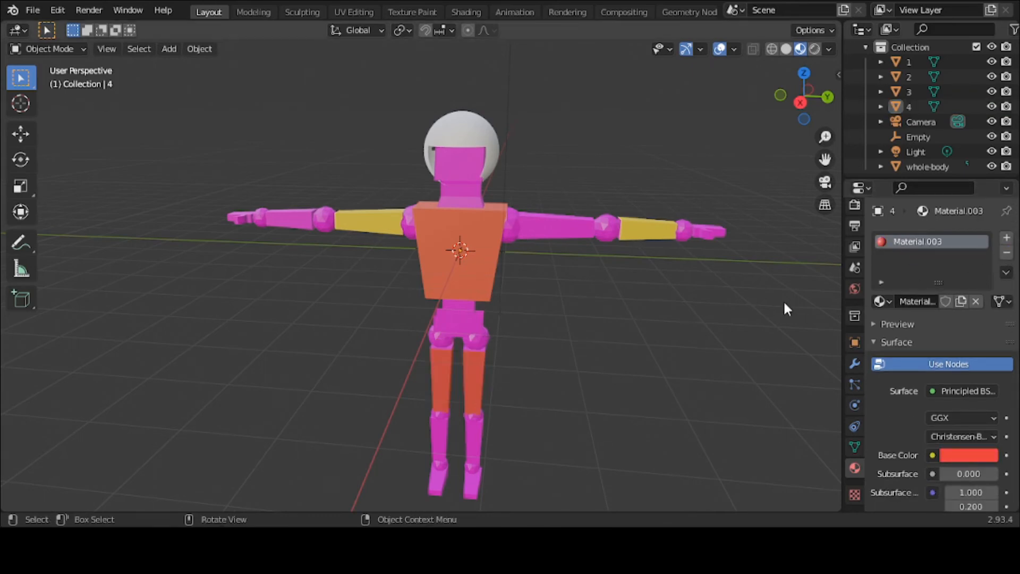
Step: Set the base color of the thigh pieces' material, Material.003, to cyan
click(477, 380)
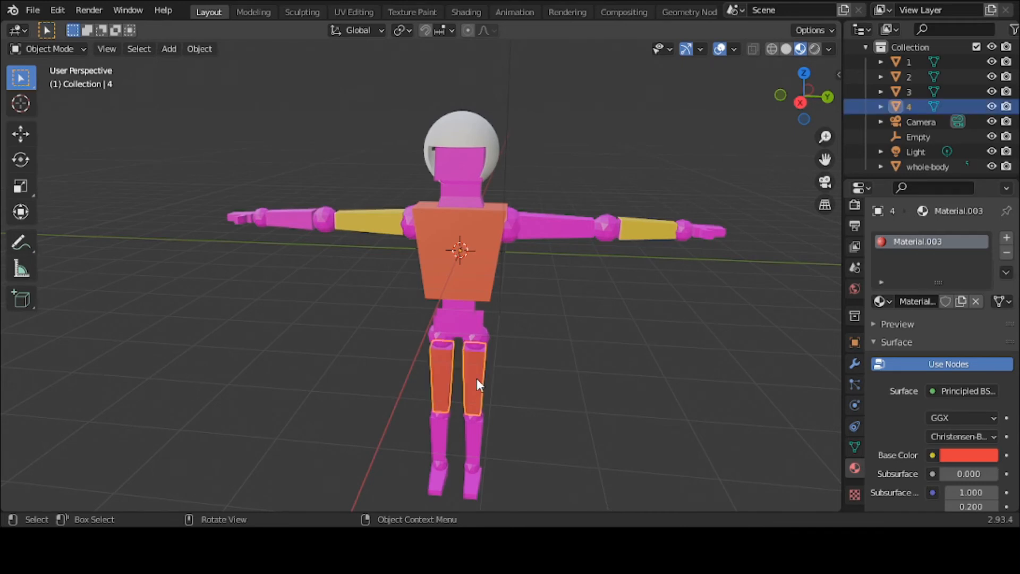
click(964, 449)
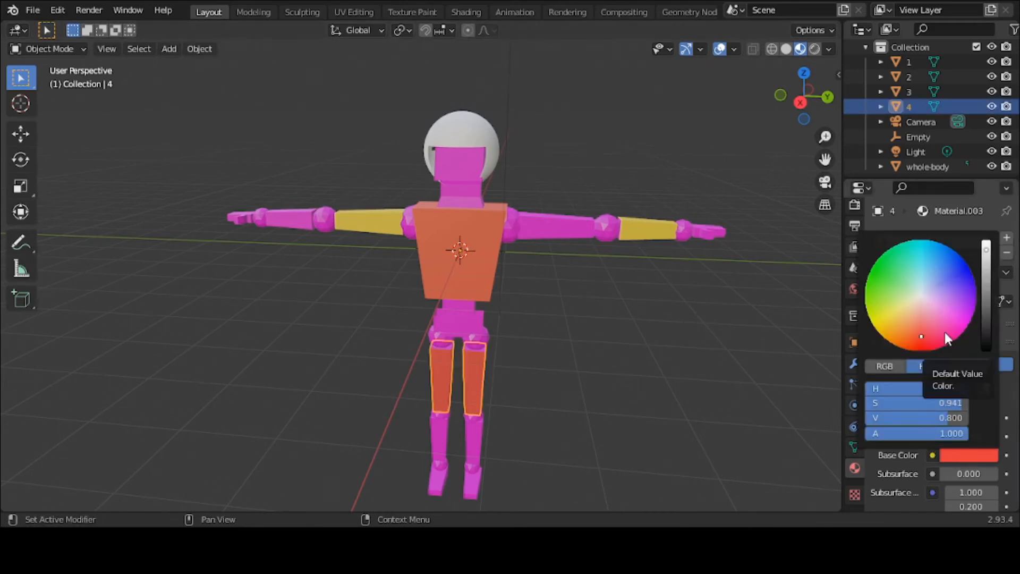
click(919, 252)
click(783, 283)
mouse_move(693, 372)
middle_down()
mouse_move(558, 392)
mouse_move(580, 341)
mouse_move(598, 341)
mouse_move(664, 386)
mouse_move(688, 383)
middle_up()
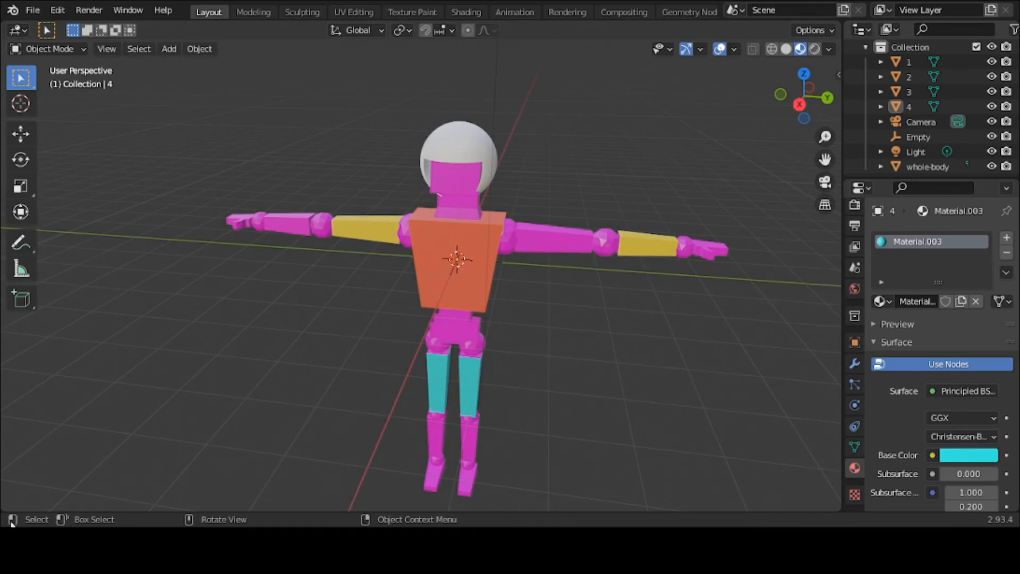
Step: Try scaling up the orange torso piece and the yellow arm pieces one after the other
click(449, 283)
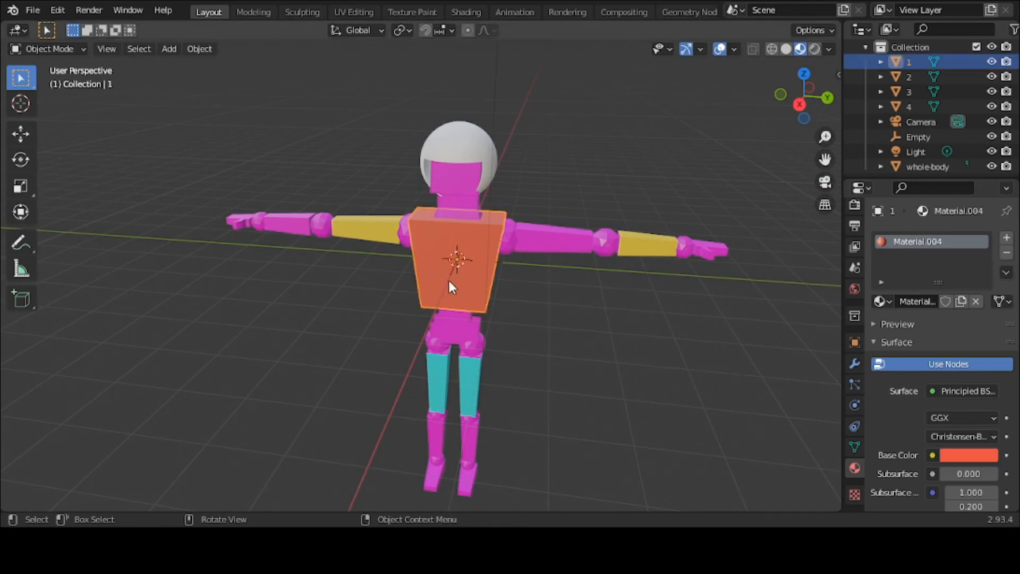
key(s)
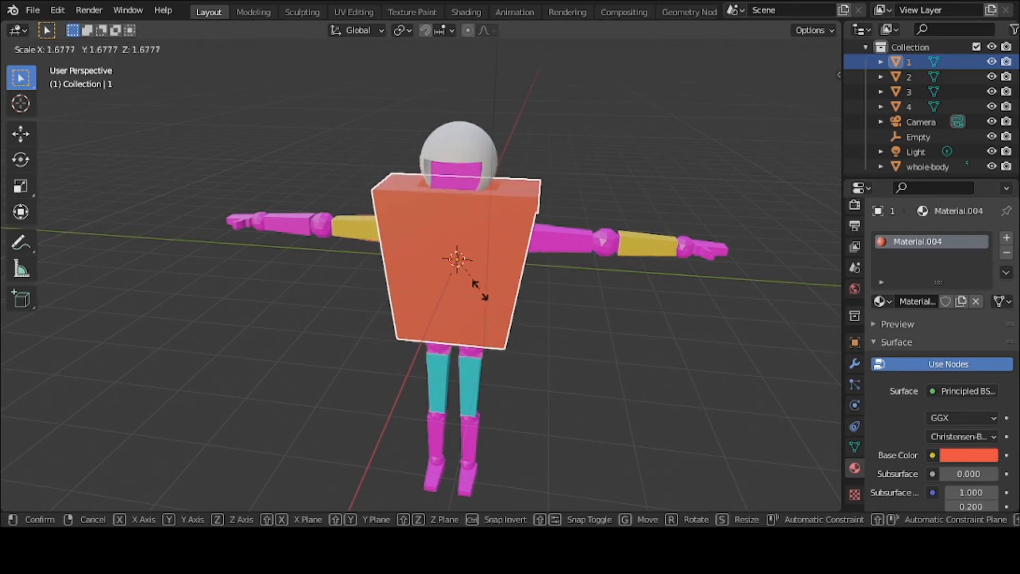
key(Escape)
click(650, 240)
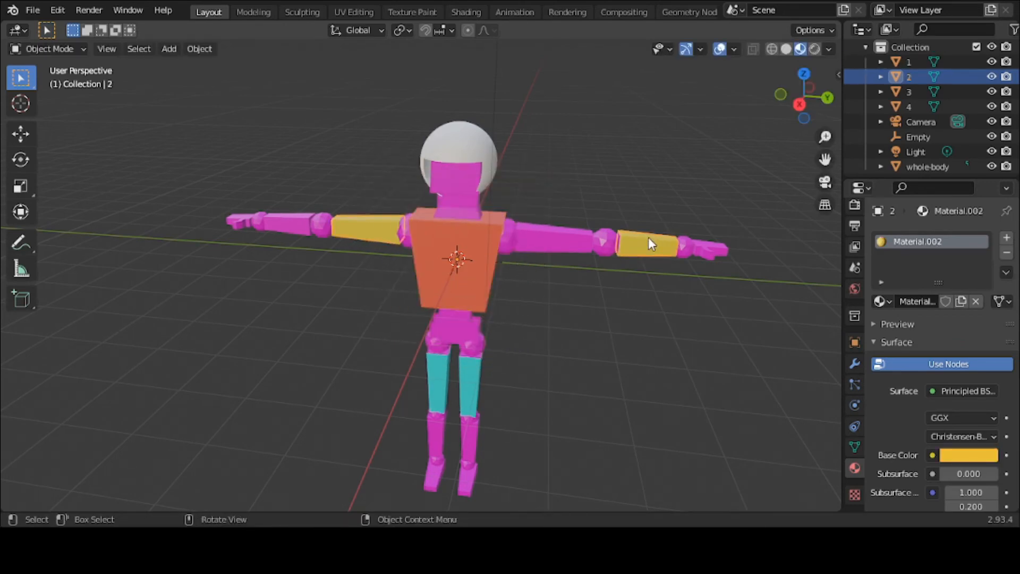
key(s)
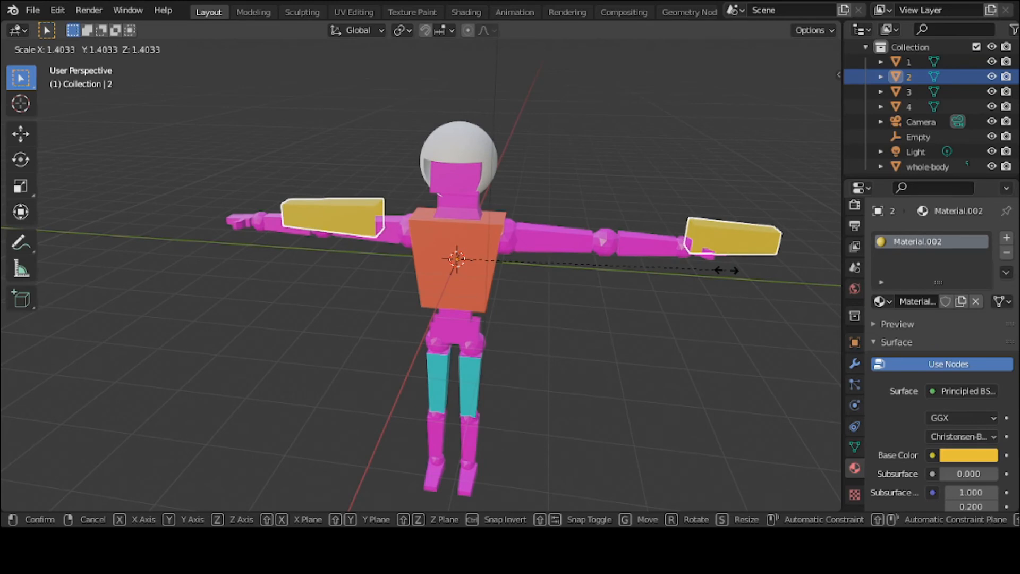
key(Escape)
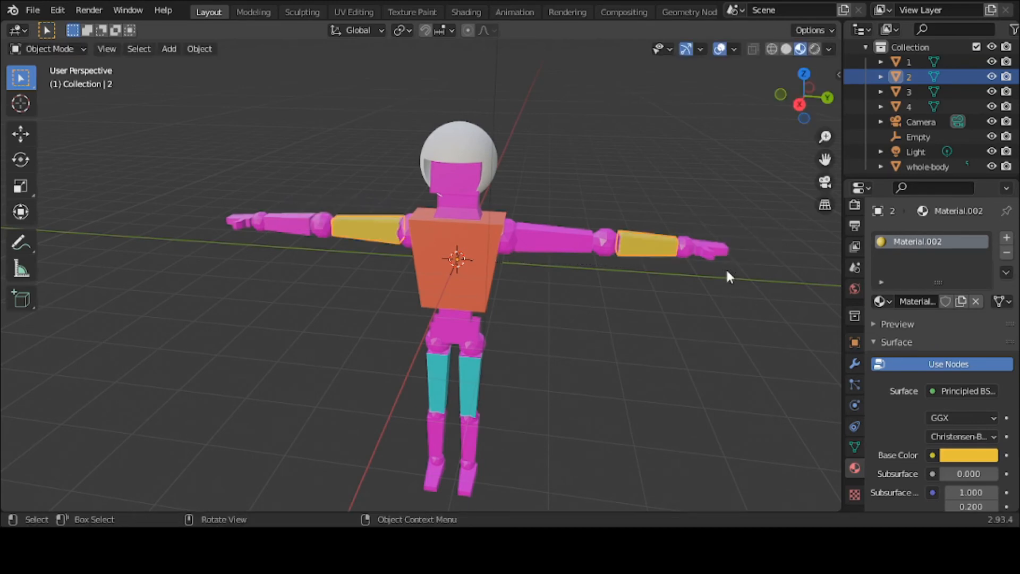
Step: Check the modifiers of the cyan thigh pieces and try scaling these pieces up
click(477, 386)
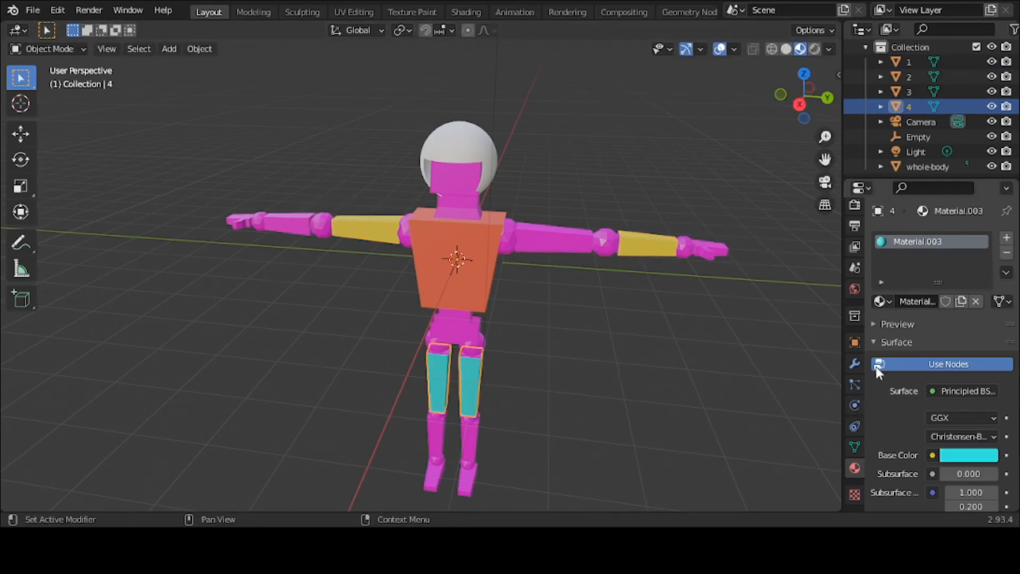
click(855, 364)
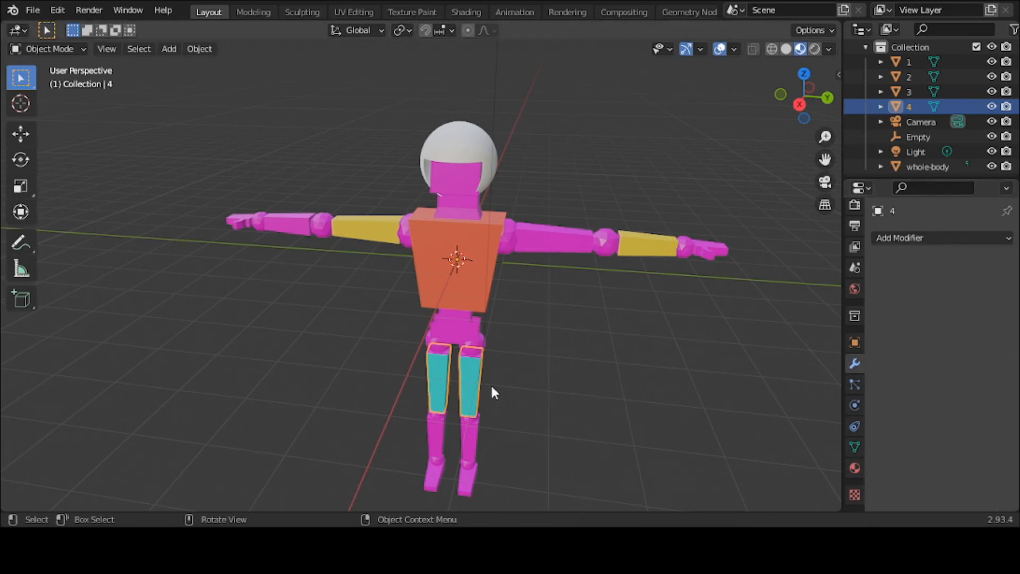
click(470, 386)
click(470, 386)
key(s)
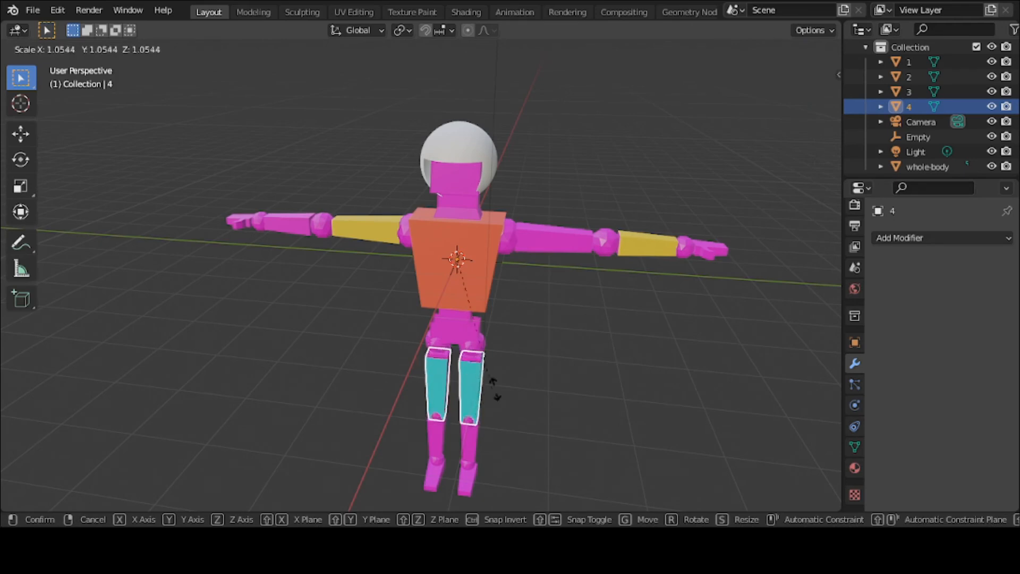
click(550, 392)
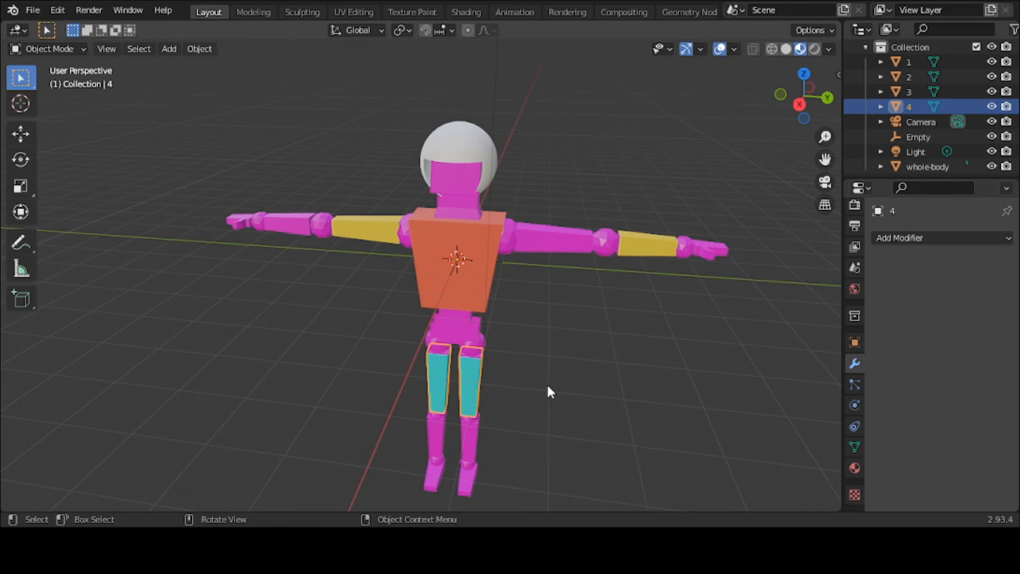
Step: Scale the cyan thigh pieces up slightly and uniformly on all axes
click(472, 396)
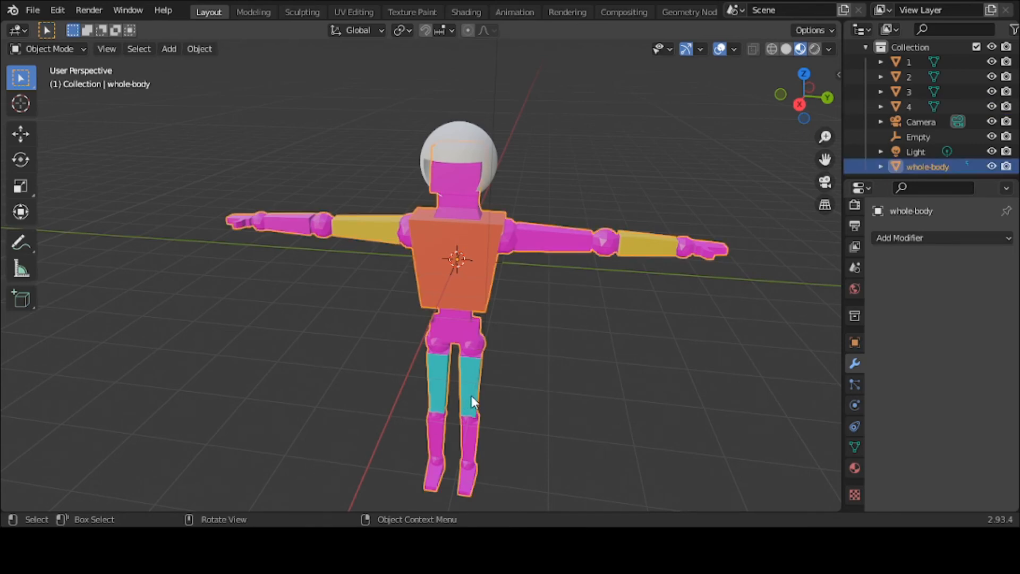
click(477, 398)
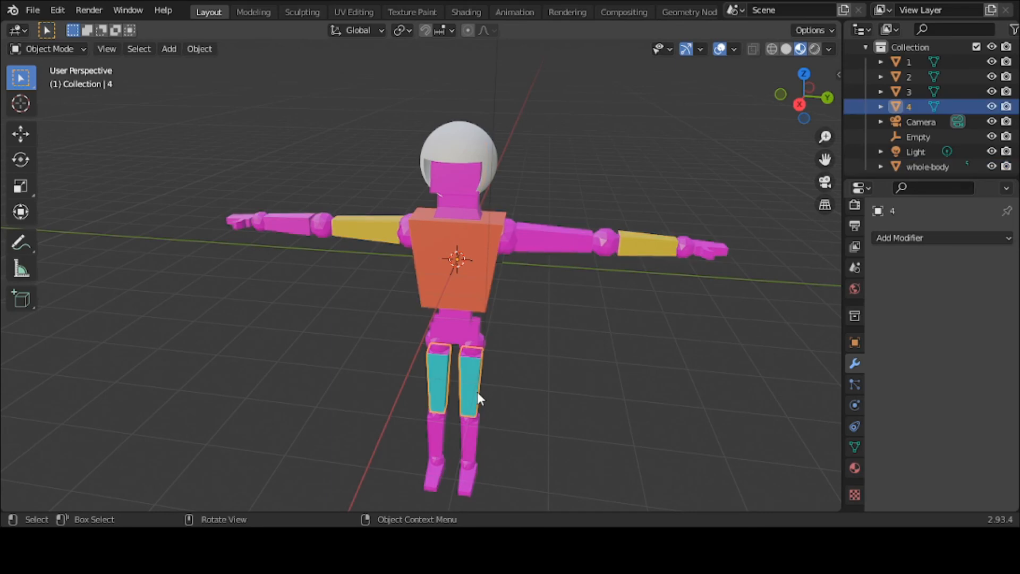
key(s)
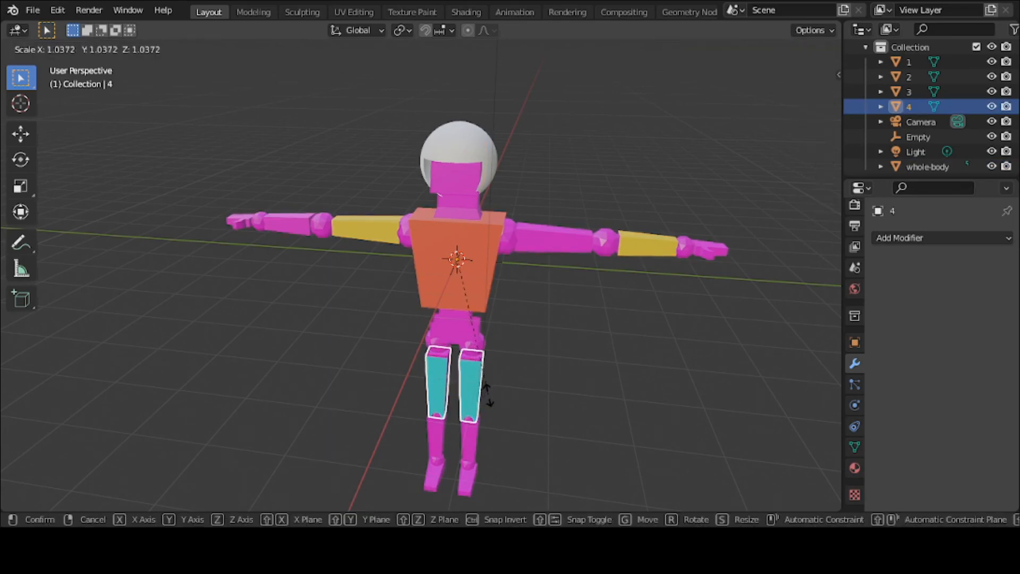
click(488, 401)
Step: Thicken the cyan thigh pieces by scaling them up along the global X axis and adjusting their scale along Y
middle_drag(488, 402, 416, 360)
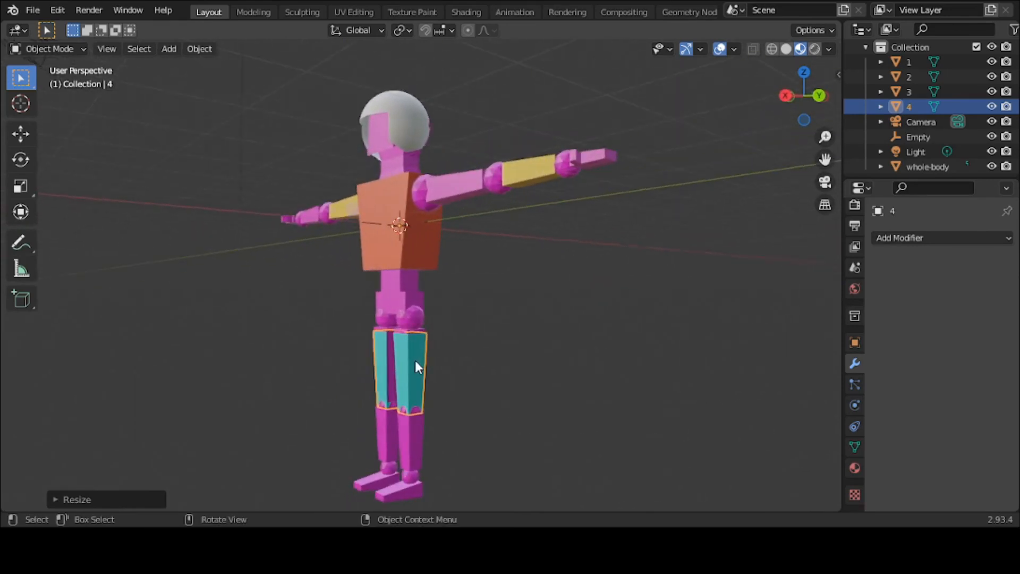
click(415, 360)
click(416, 360)
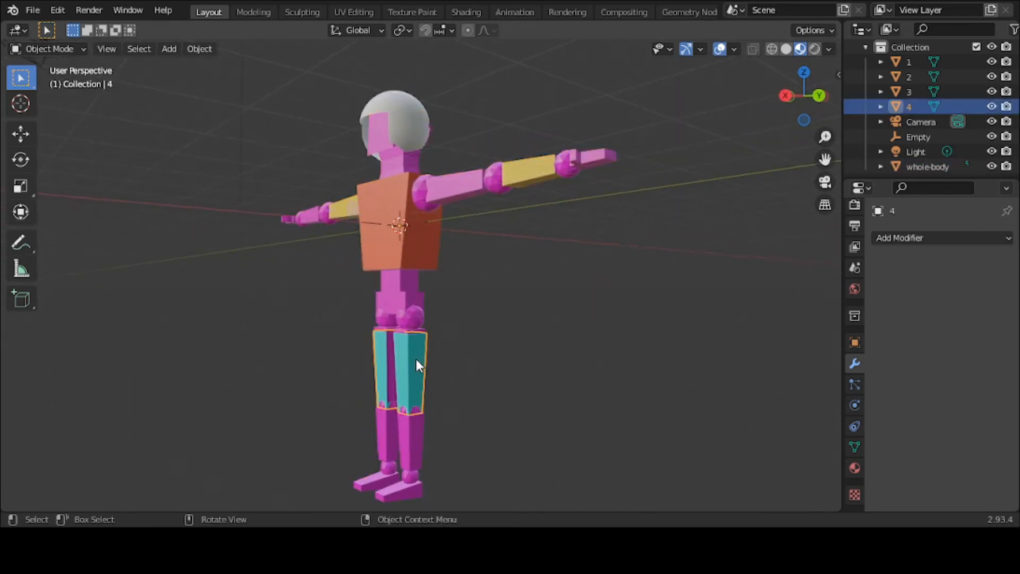
key(s)
key(x)
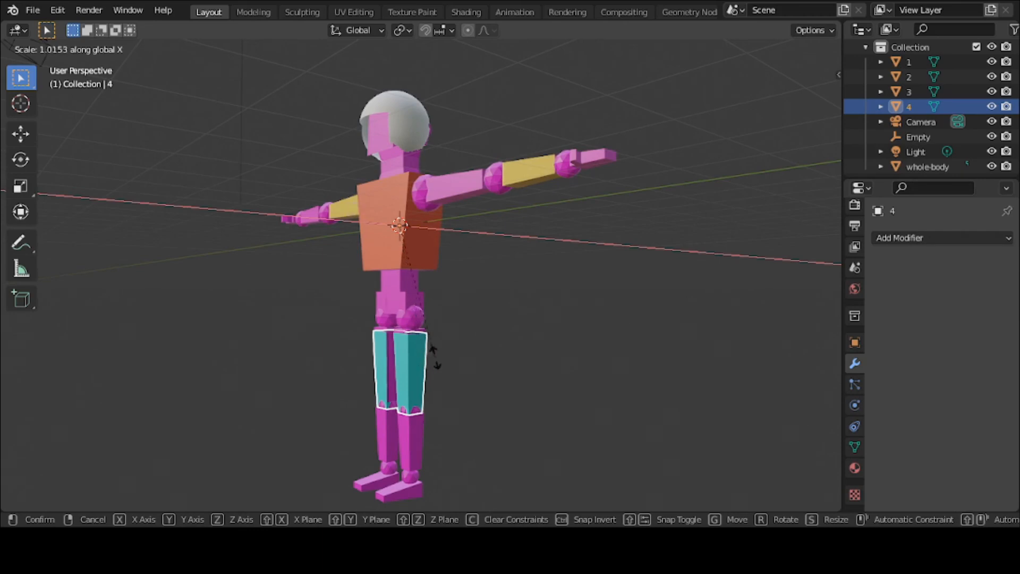
click(455, 377)
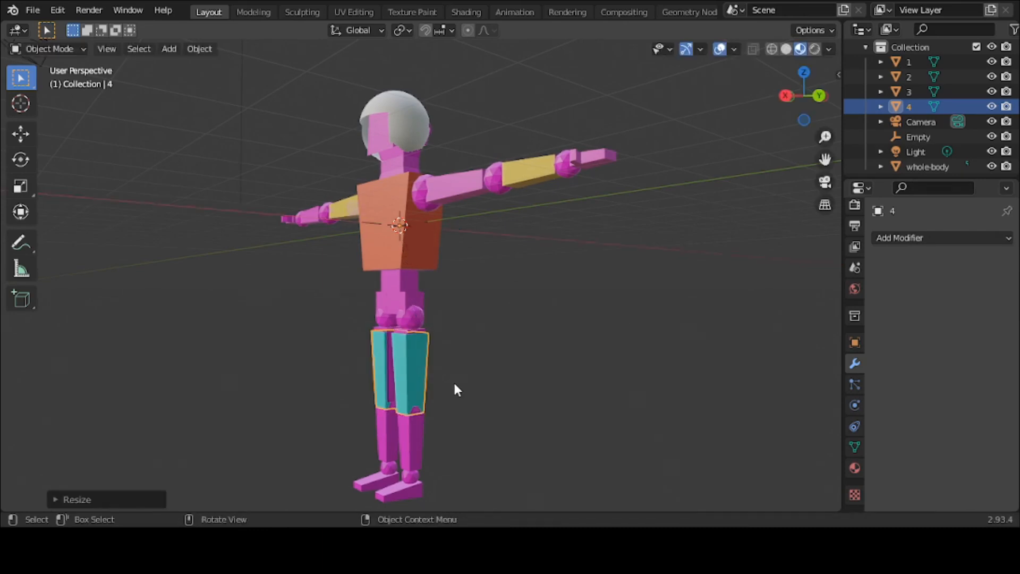
key(s)
key(y)
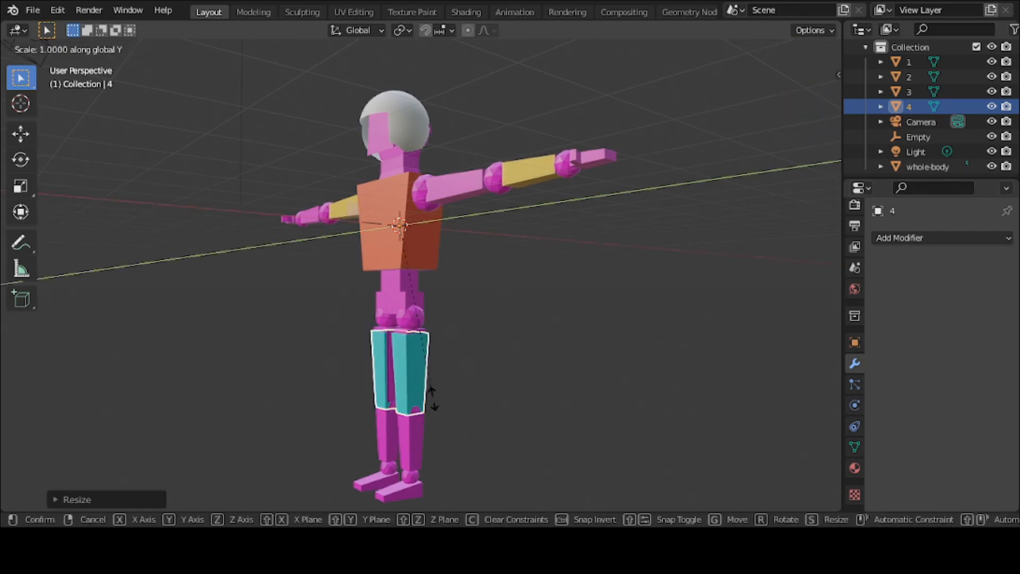
click(444, 400)
Step: Scale the yellow arm pieces uniformly by about 1.04, plus an additional enlargement along the global Z axis
middle_drag(444, 400, 534, 406)
click(417, 264)
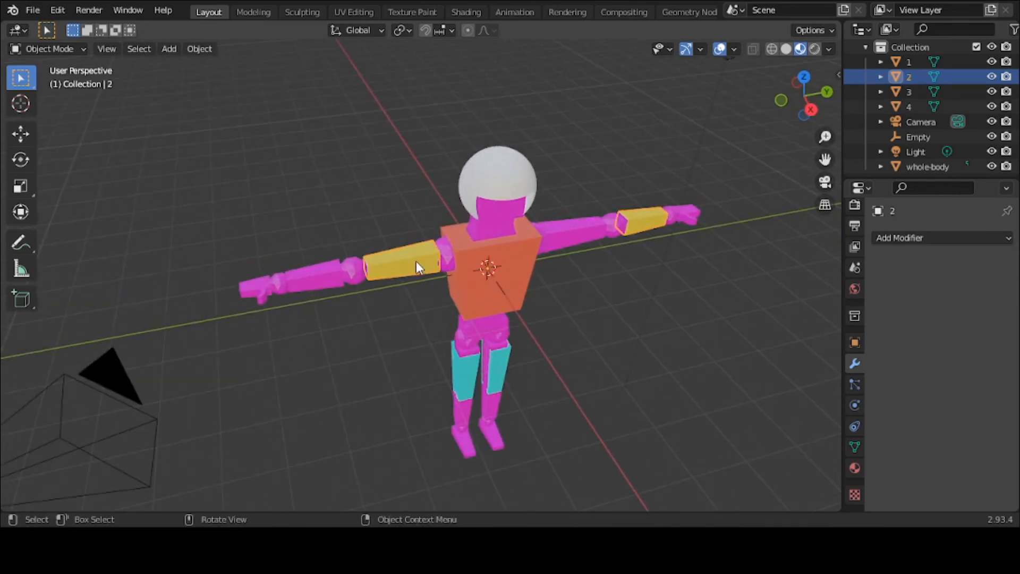
key(s)
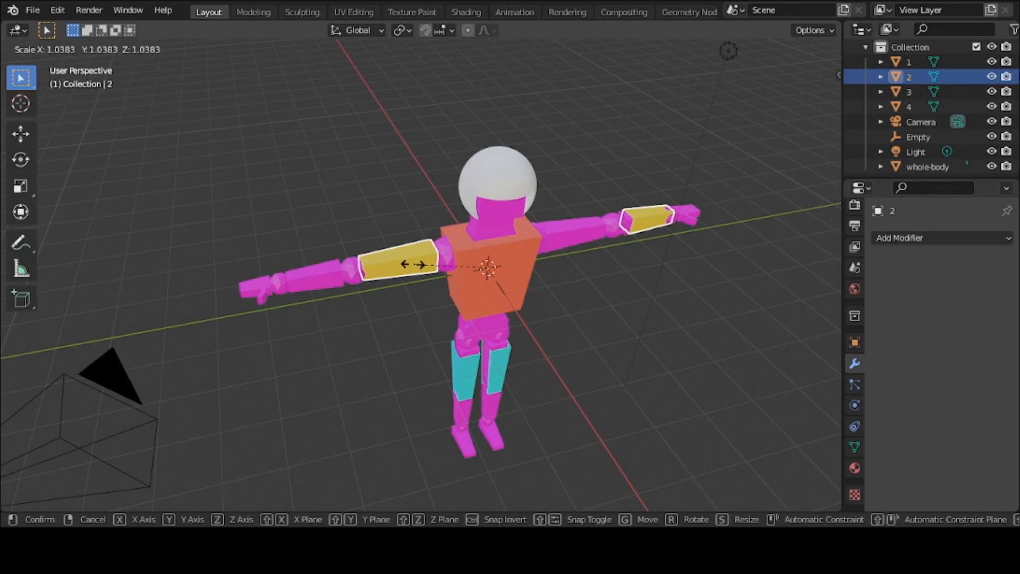
click(413, 264)
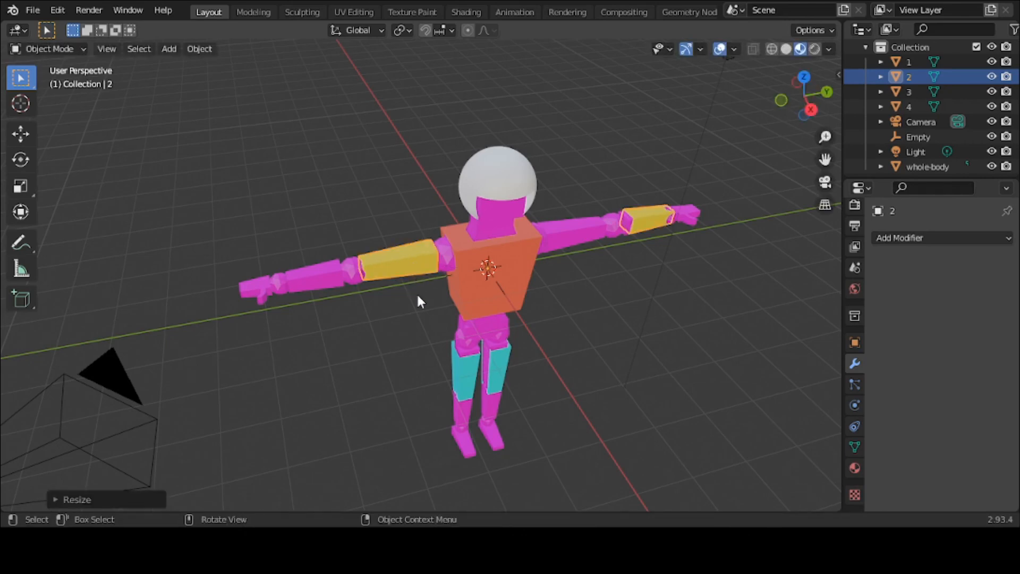
key(s)
key(z)
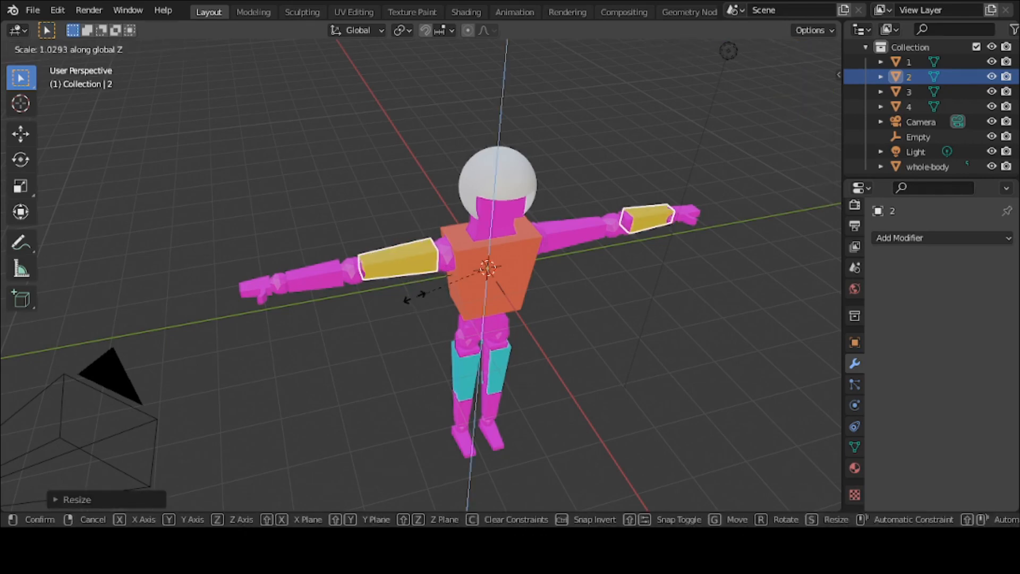
click(391, 292)
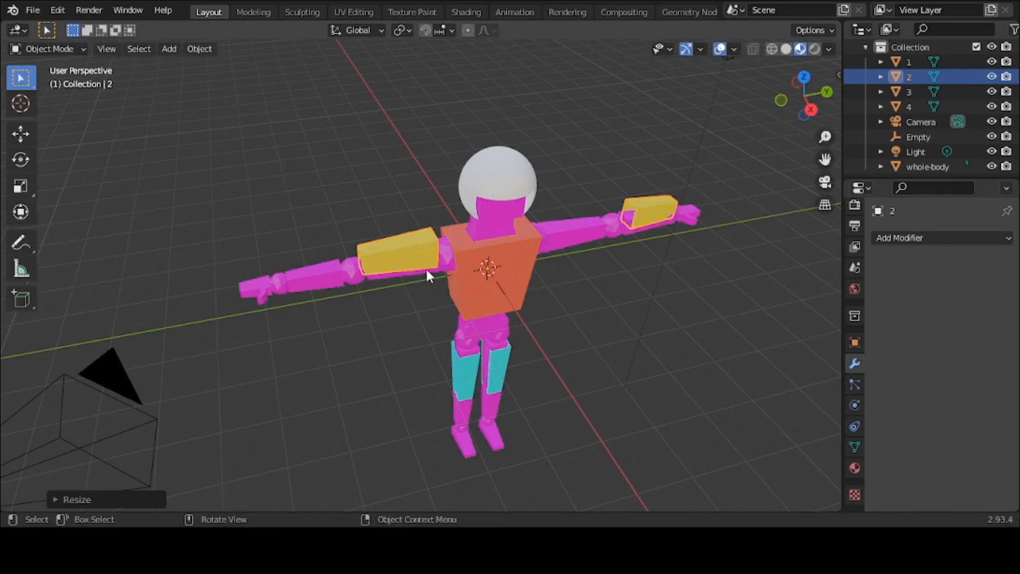
Step: Move the yellow arm pieces down about 0.21 m along global Z to realign them with the arms, and check the fit
middle_drag(426, 267, 413, 227)
key(g)
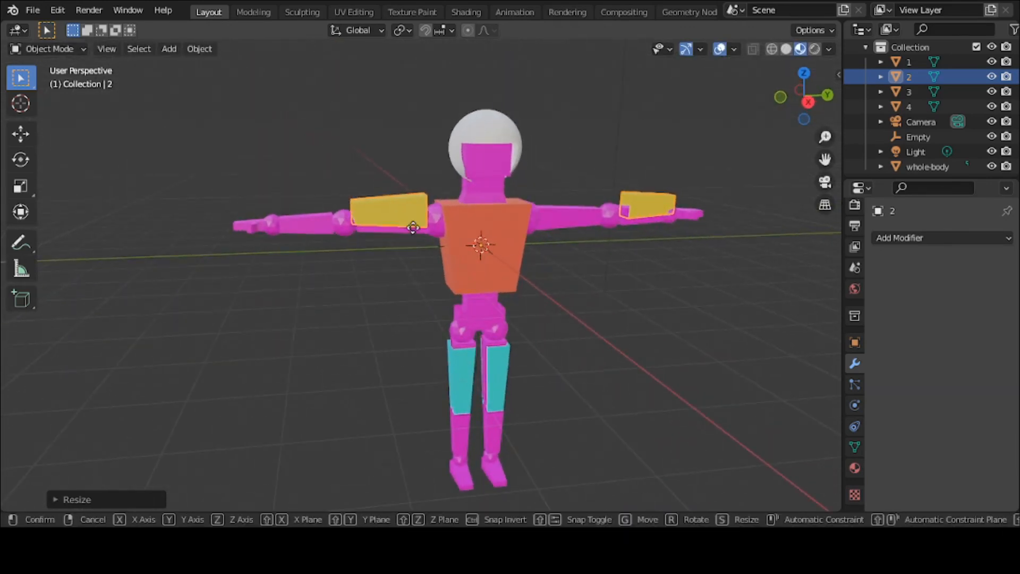
key(z)
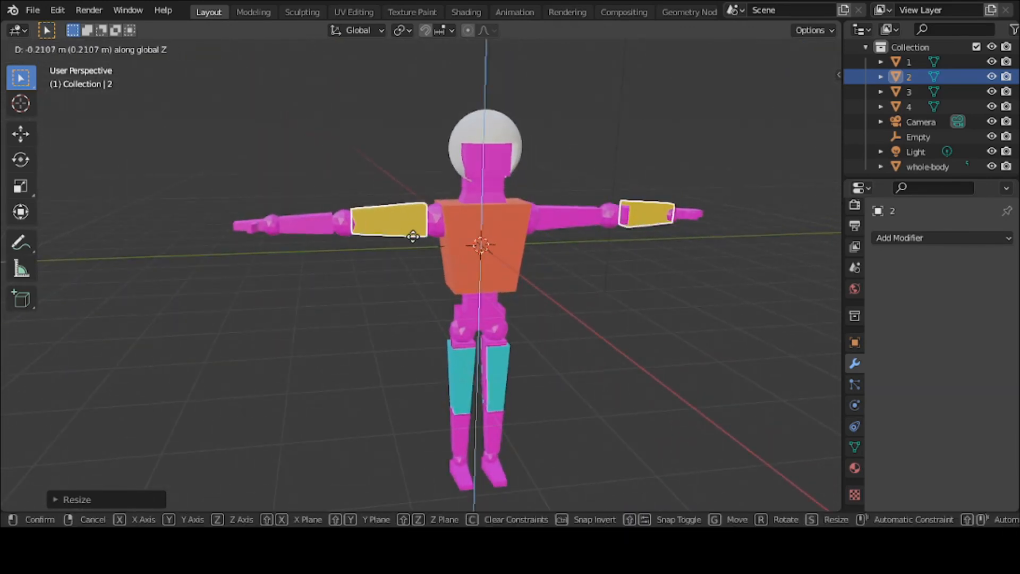
click(413, 237)
middle_drag(415, 240, 340, 277)
scroll(339, 272, up, 5)
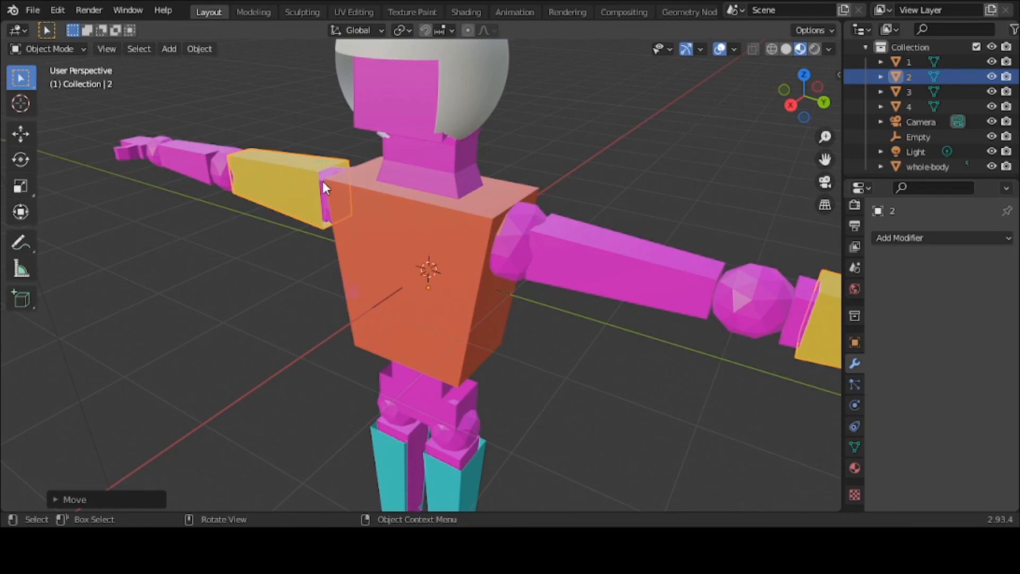
scroll(363, 212, down, 3)
middle_drag(364, 212, 476, 203)
scroll(475, 203, down, 1)
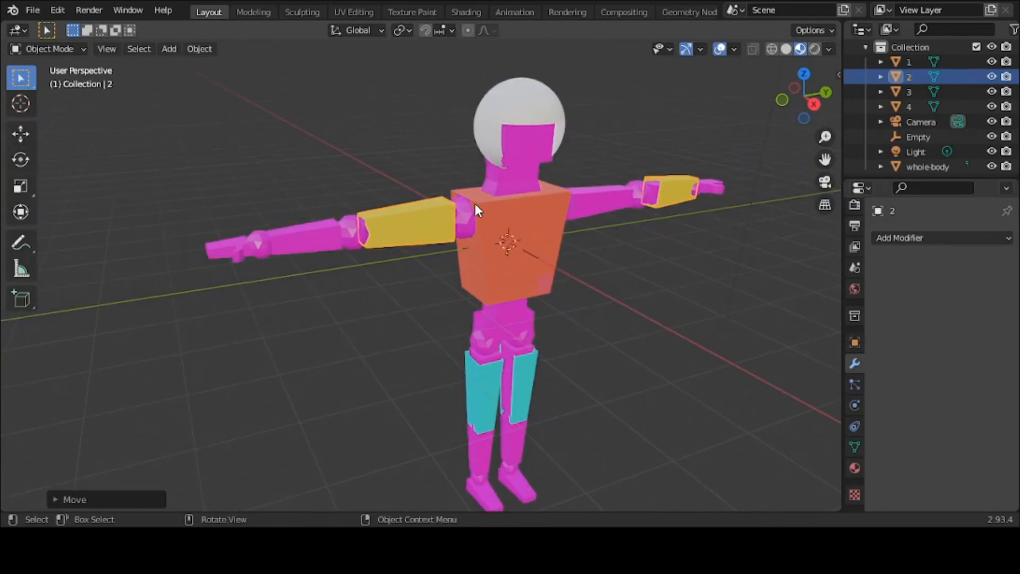